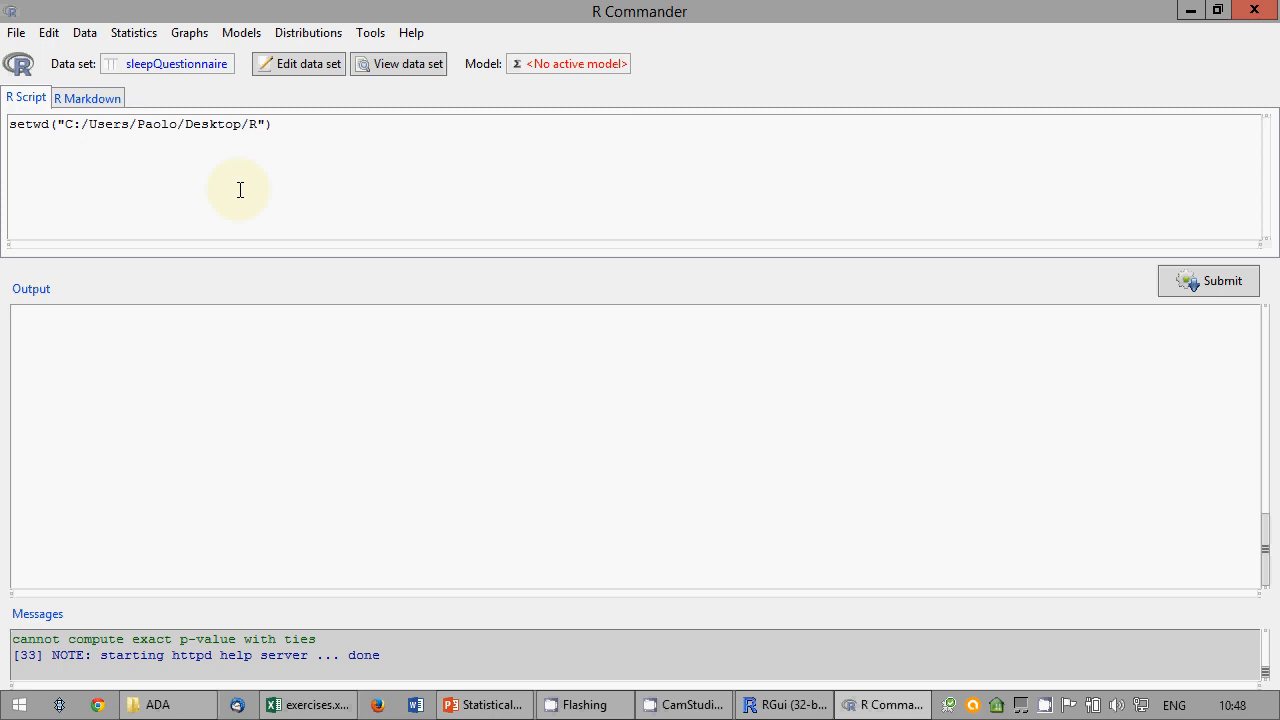
Step: Run a single-sample t-test on the age variable with a null hypothesis mean of 40
{"action": "left_click", "coordinate": [135, 38]}
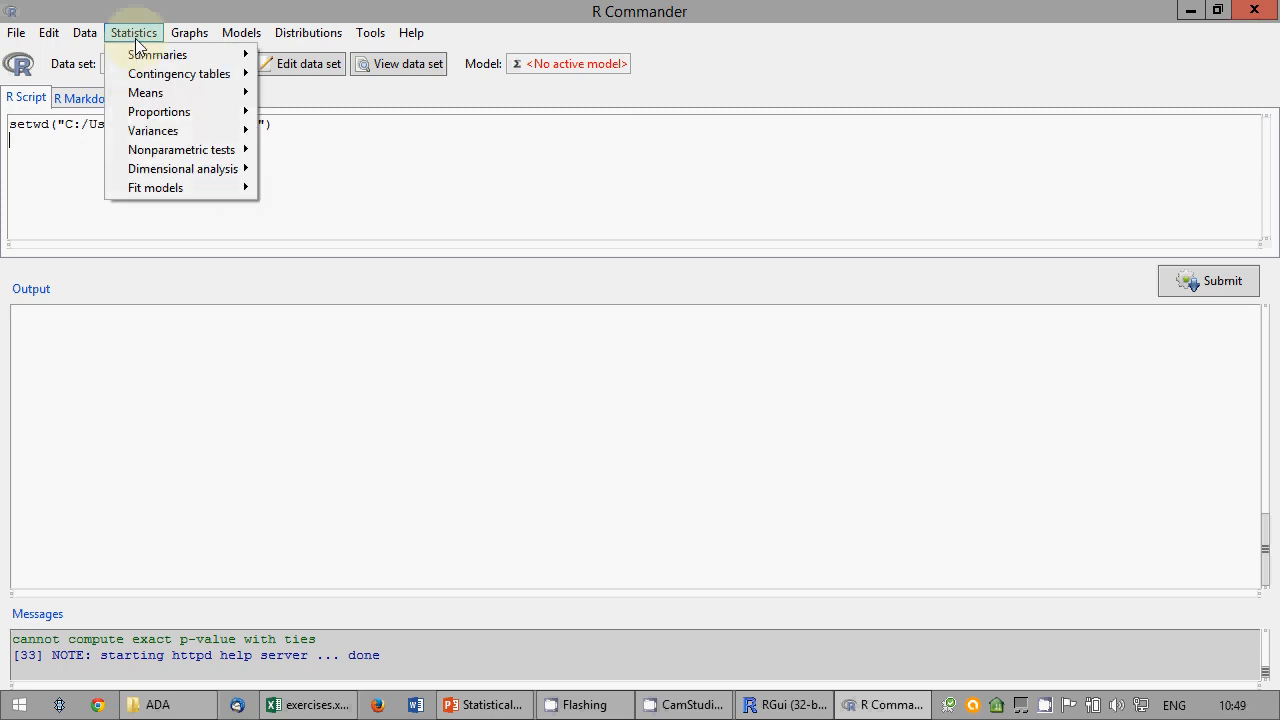
{"action": "mouse_move", "coordinate": [148, 93]}
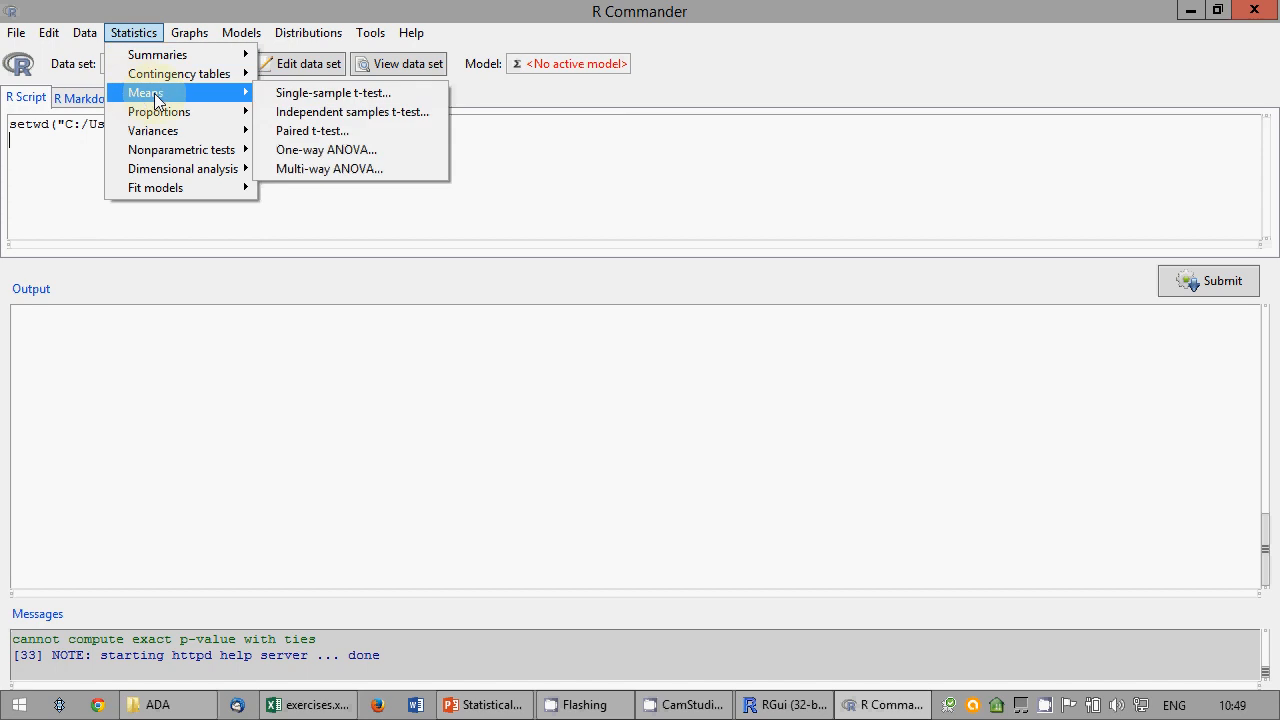
{"action": "left_click", "coordinate": [285, 93]}
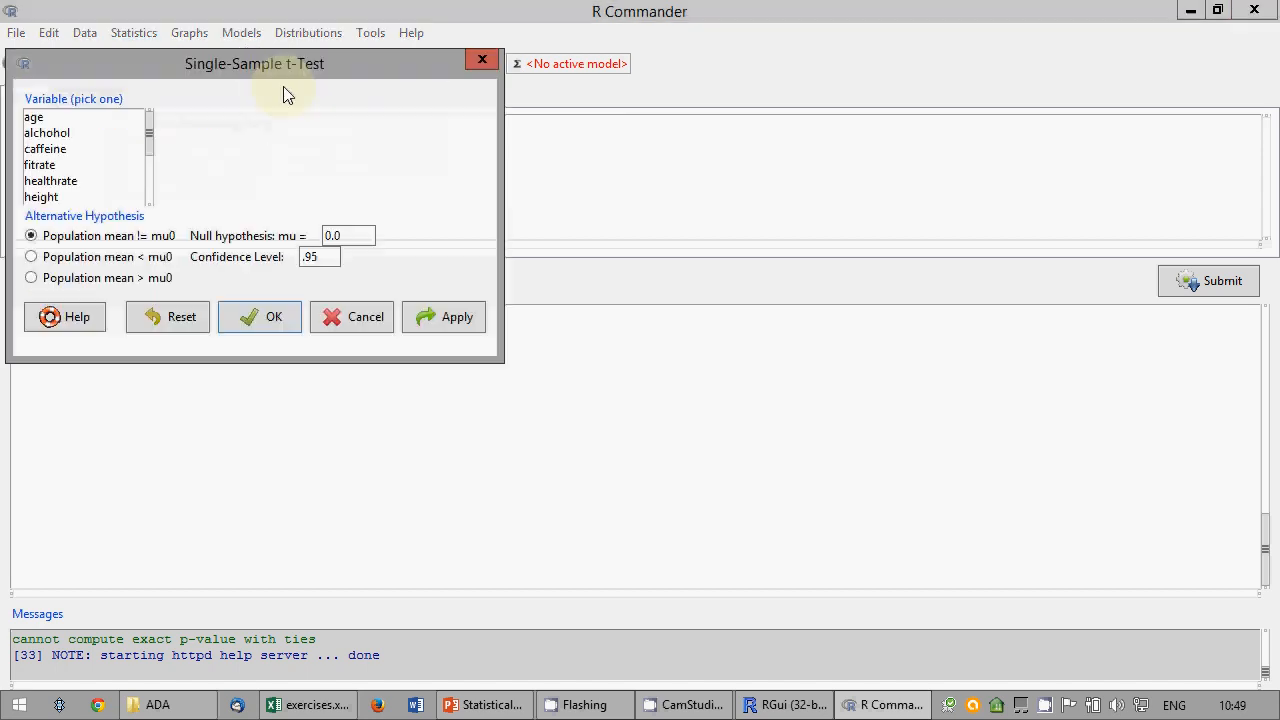
{"action": "left_click", "coordinate": [86, 119]}
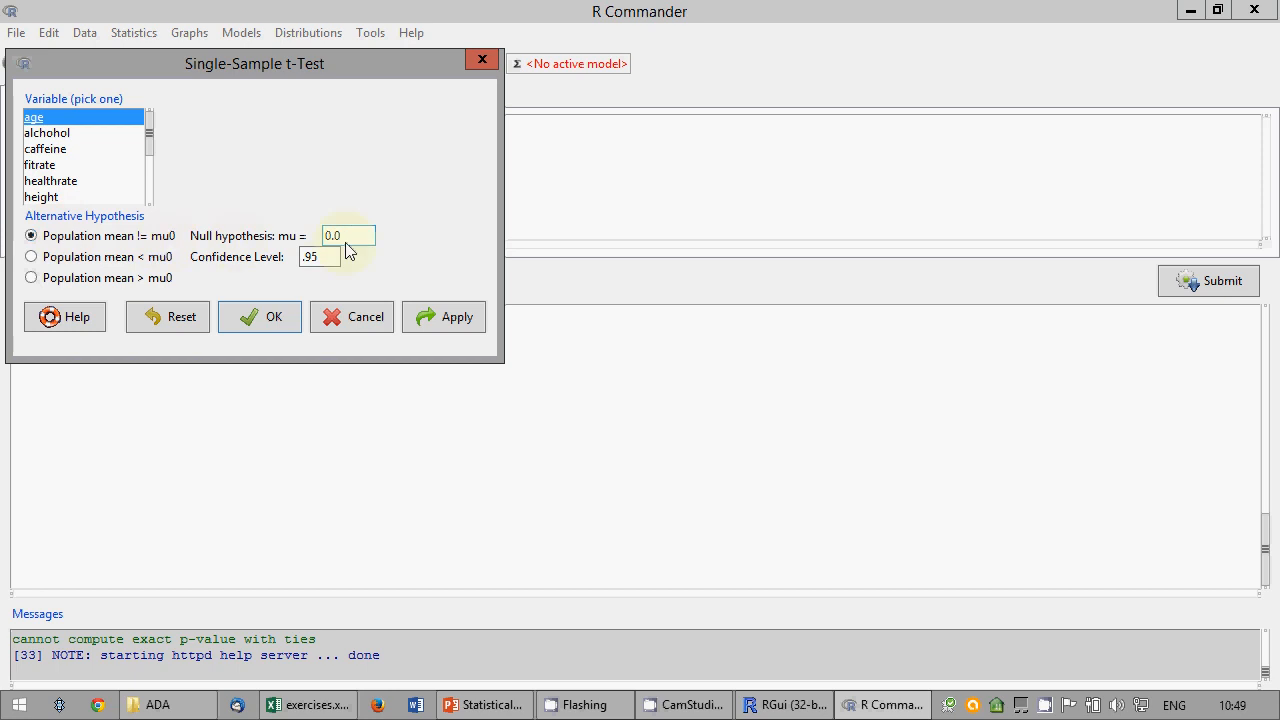
{"action": "left_click_drag", "start_coordinate": [349, 240], "coordinate": [289, 232]}
{"action": "type", "text": "40"}
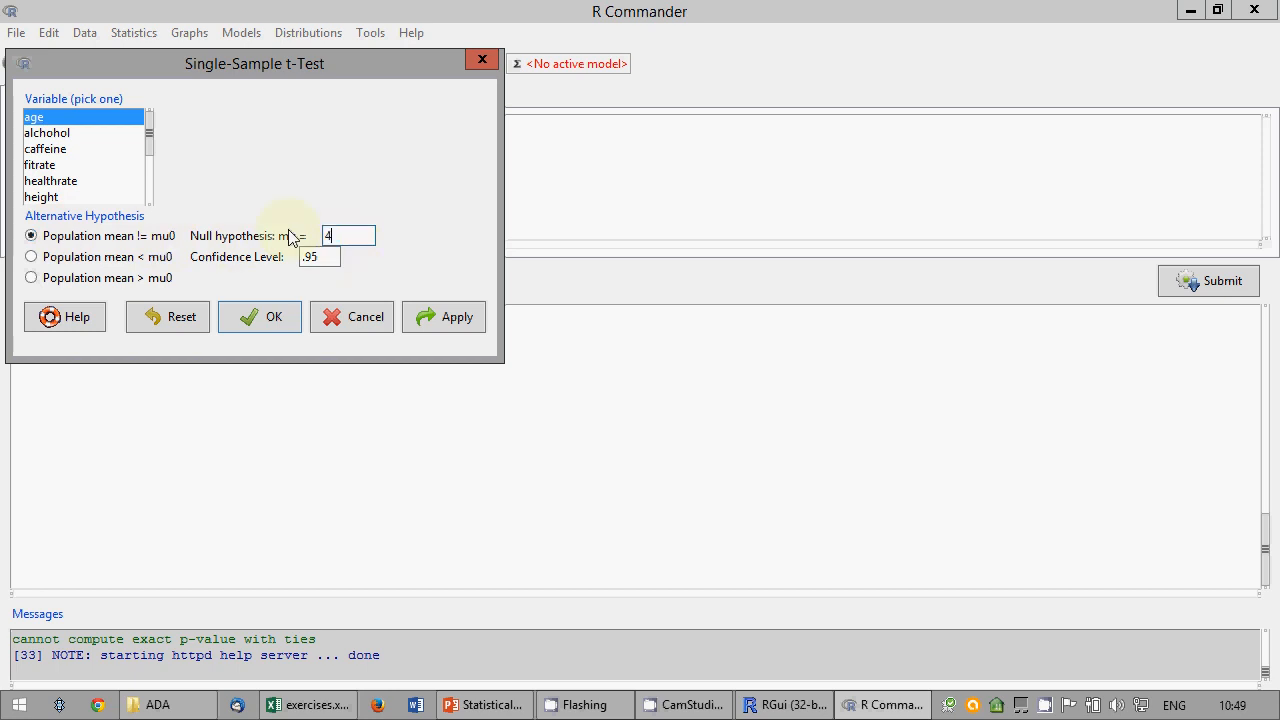
{"action": "left_click", "coordinate": [248, 317]}
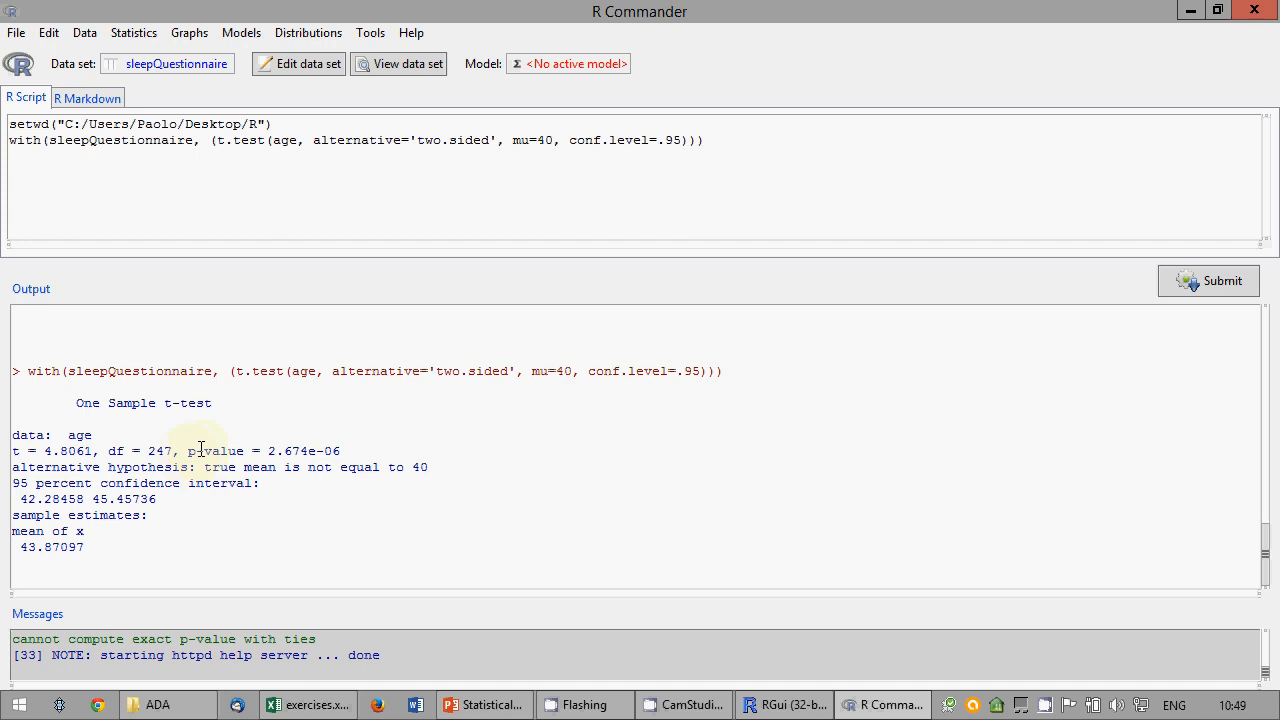
Step: Examine the sample mean and the p-value in the age t-test output
{"action": "left_click_drag", "start_coordinate": [13, 531], "coordinate": [86, 550]}
{"action": "left_click", "coordinate": [73, 552]}
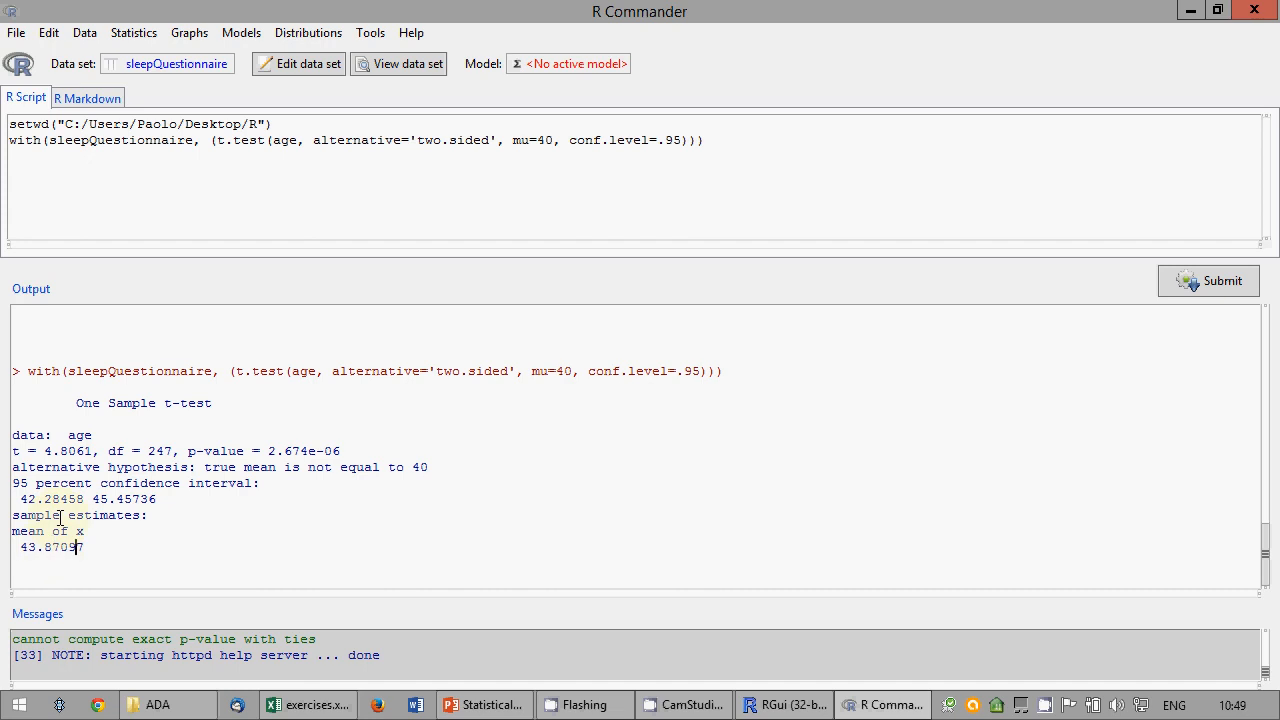
{"action": "left_click_drag", "start_coordinate": [190, 453], "coordinate": [308, 451]}
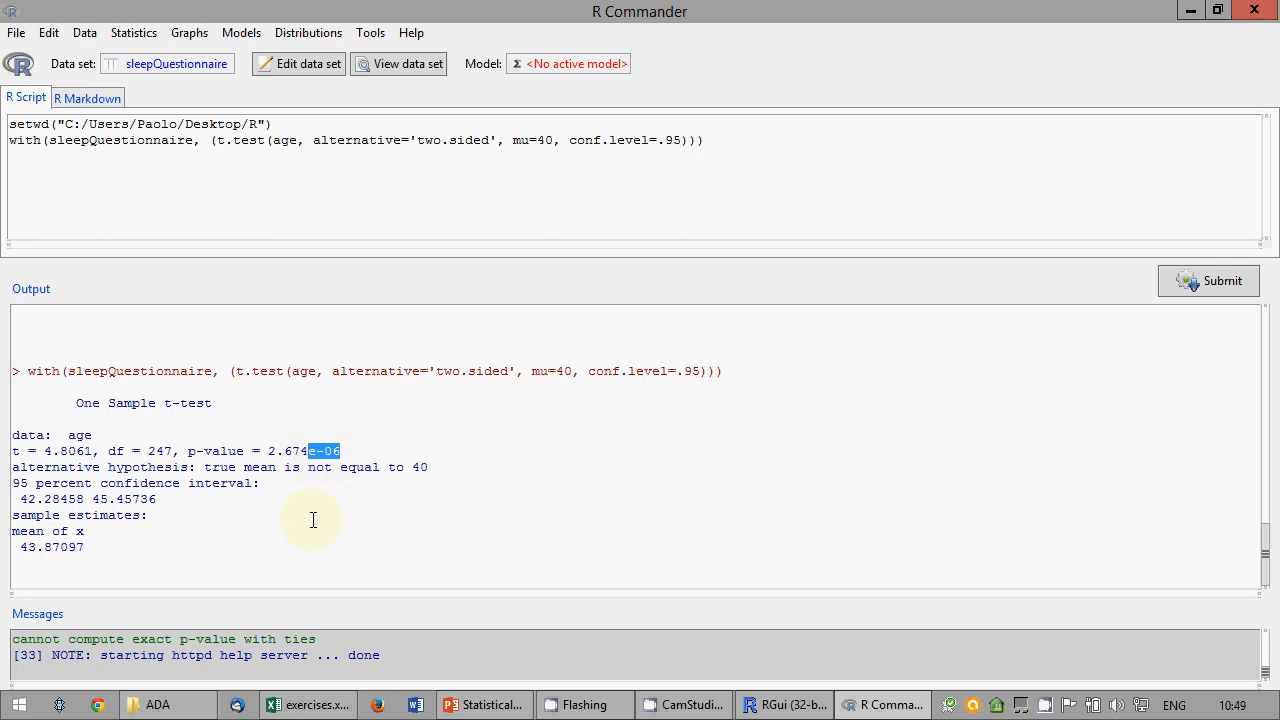
{"action": "left_click", "coordinate": [278, 453]}
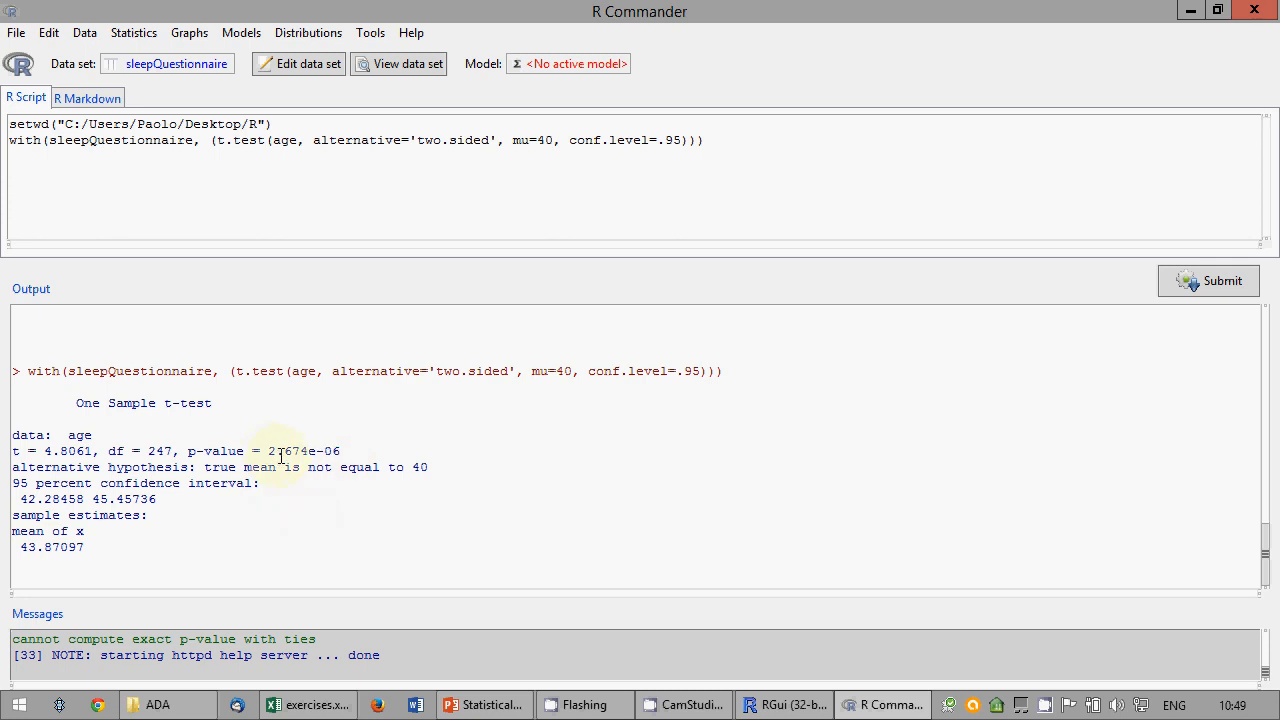
{"action": "left_click_drag", "start_coordinate": [279, 455], "coordinate": [284, 454]}
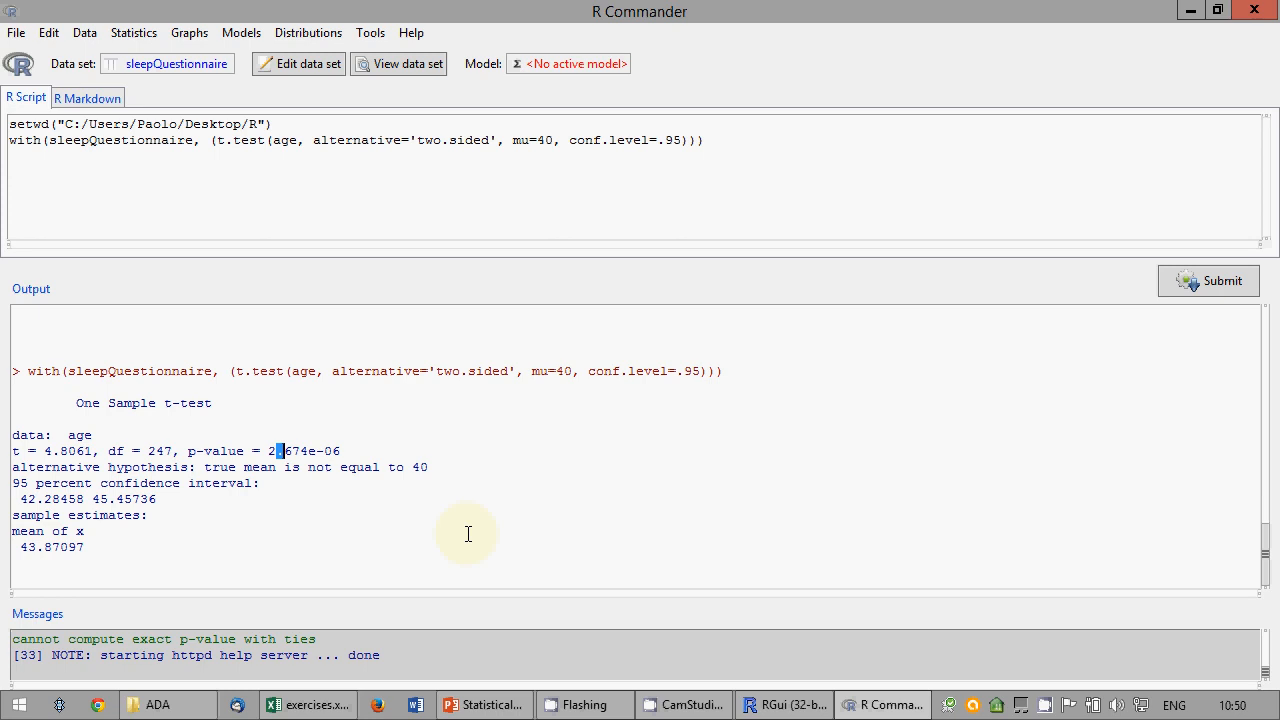
Step: View the sleepQuestionnaire data set, look through its weight, height and rating columns, and close the viewer
{"action": "left_click", "coordinate": [380, 66]}
{"action": "left_click_drag", "start_coordinate": [705, 160], "coordinate": [322, 108]}
{"action": "left_click_drag", "start_coordinate": [340, 636], "coordinate": [422, 659]}
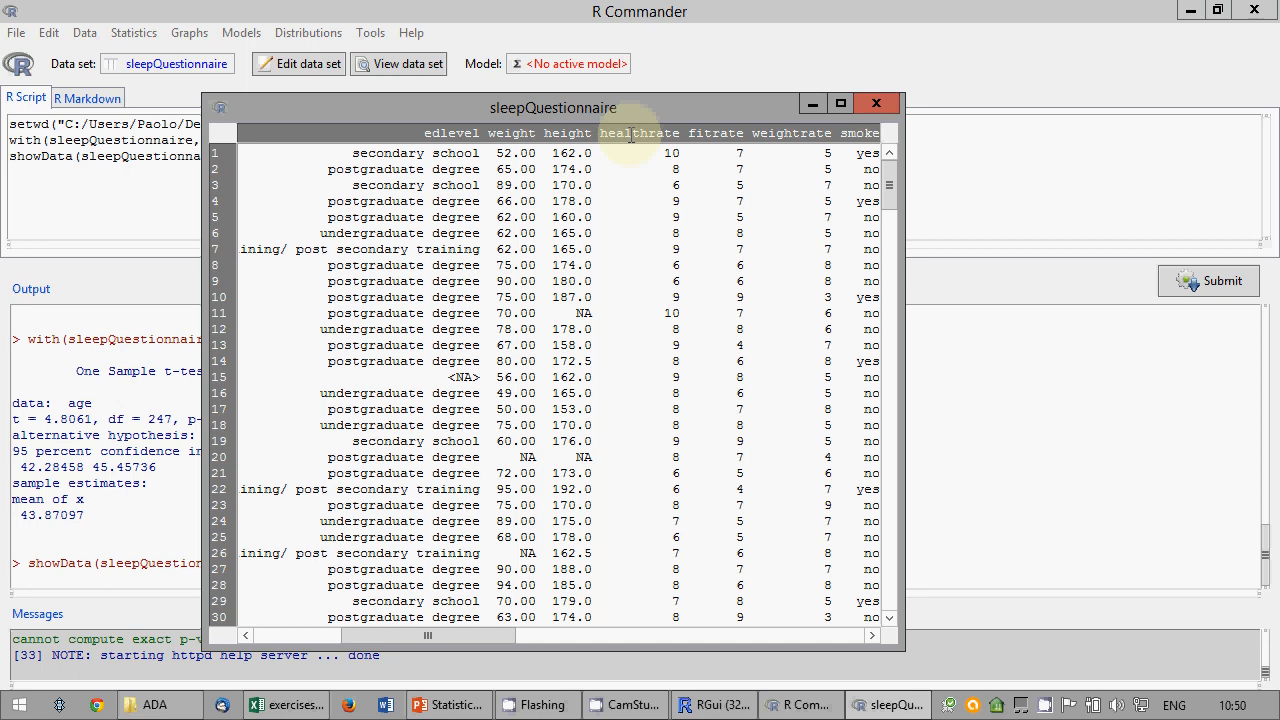
{"action": "left_click_drag", "start_coordinate": [891, 180], "coordinate": [868, 133]}
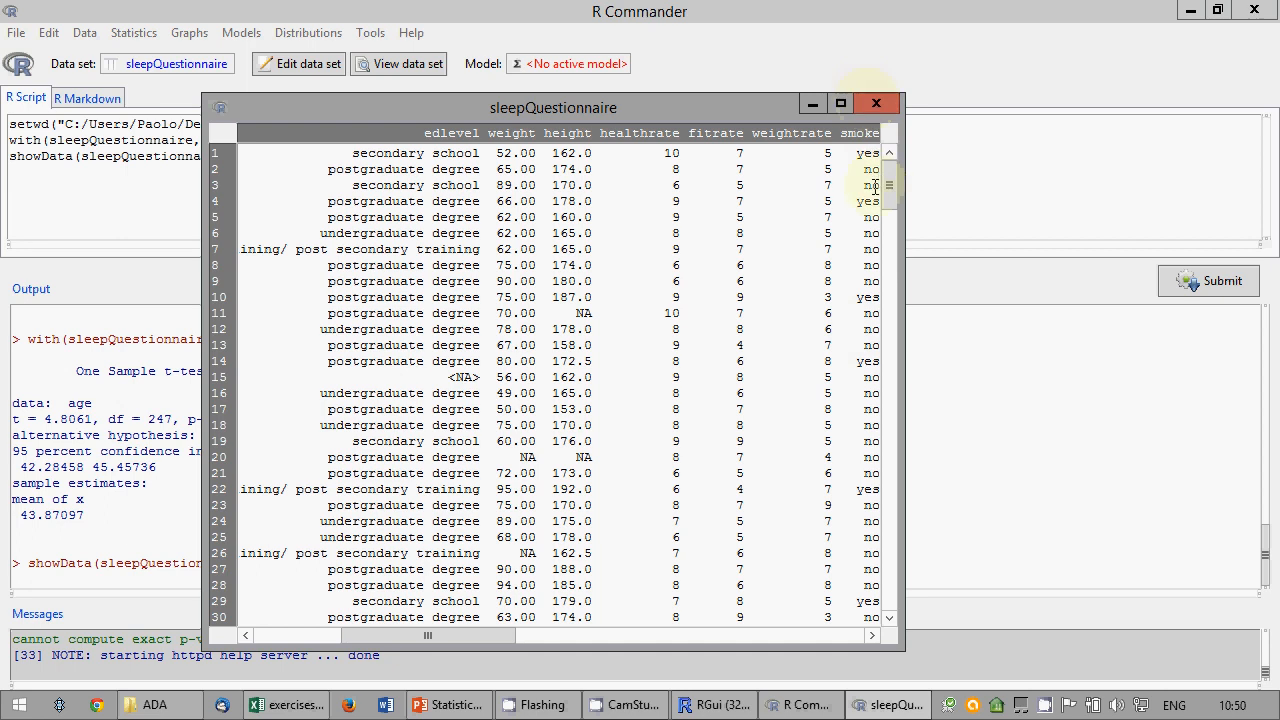
{"action": "left_click", "coordinate": [887, 103]}
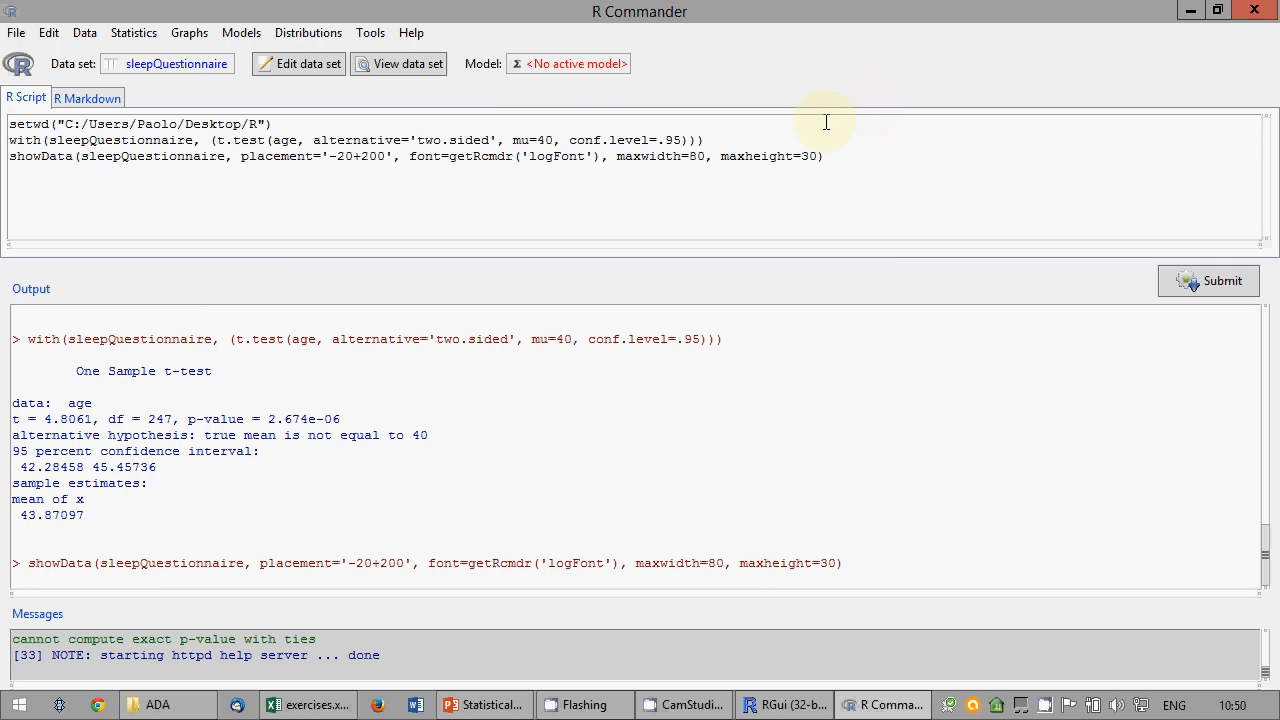
Step: Run a single-sample t-test on the weight variable with a null hypothesis mean of 75
{"action": "left_click", "coordinate": [133, 33]}
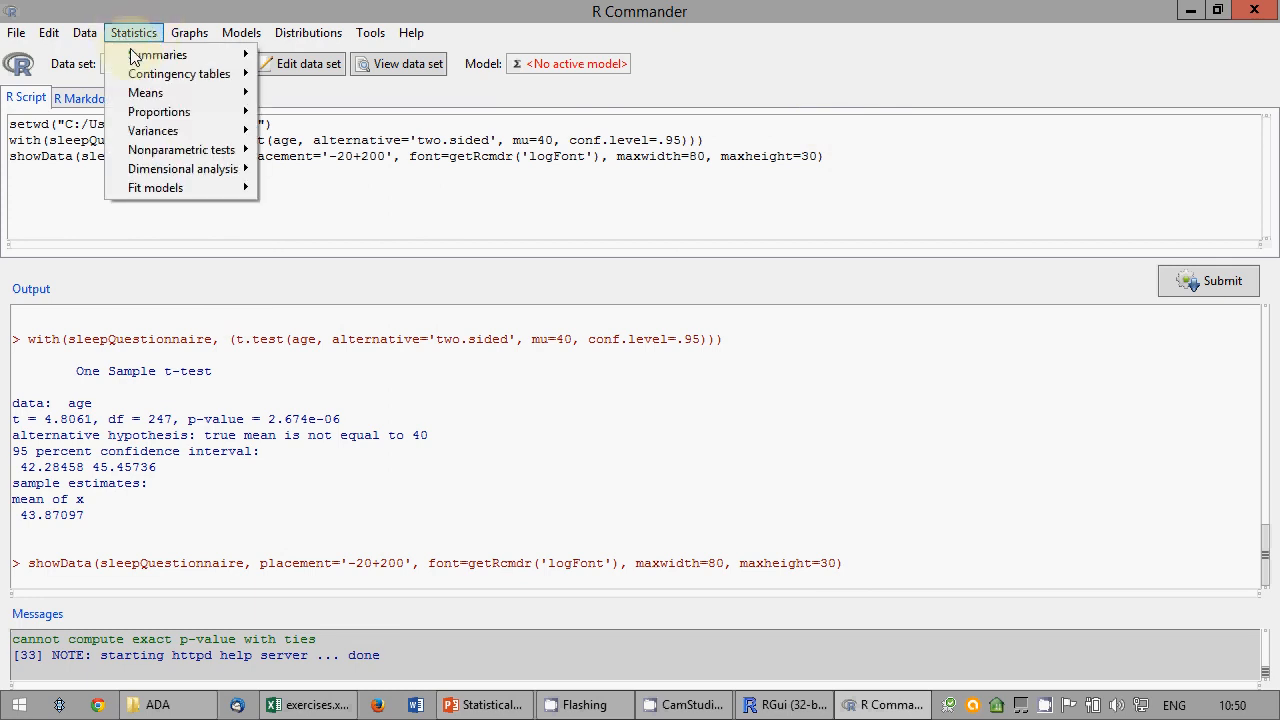
{"action": "mouse_move", "coordinate": [143, 76]}
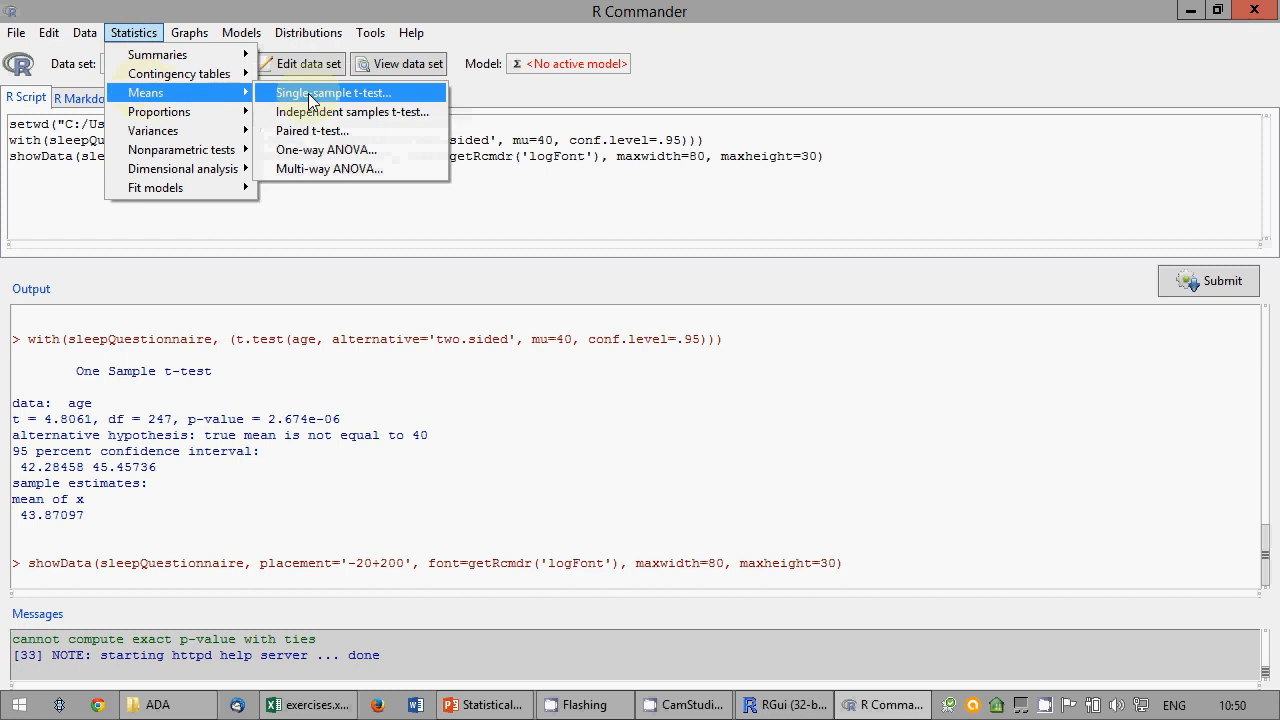
{"action": "left_click", "coordinate": [308, 93]}
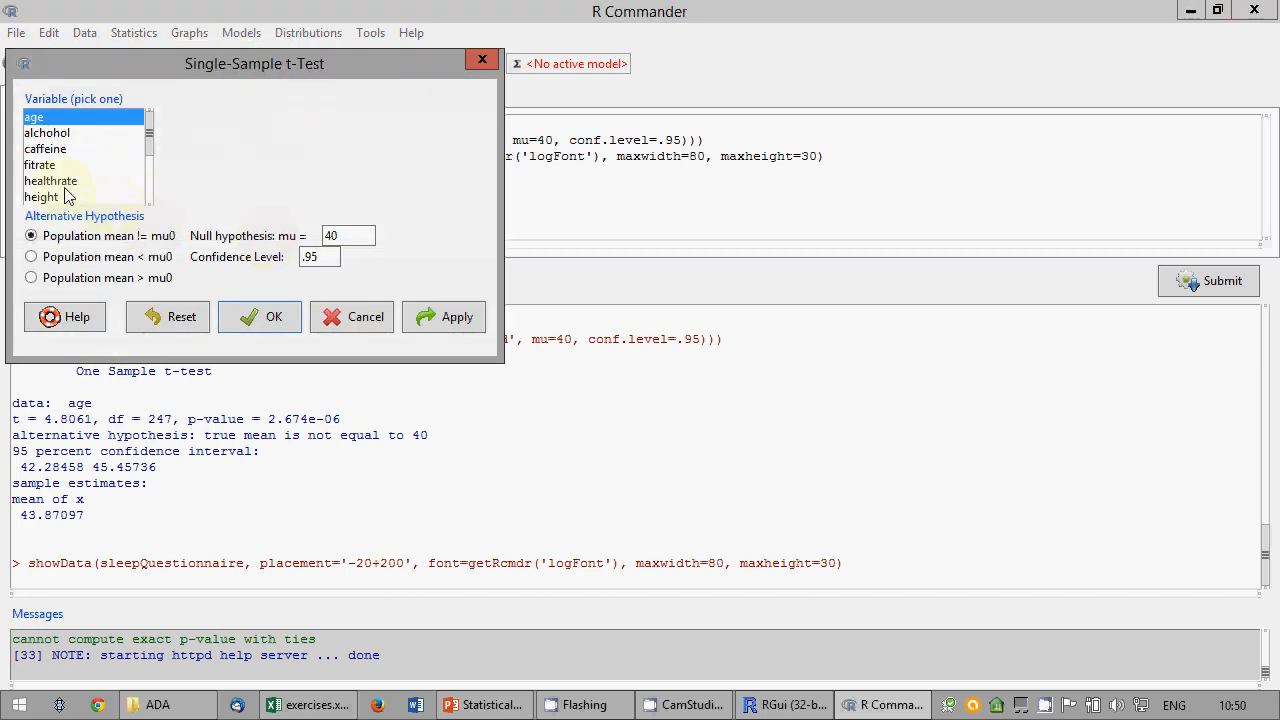
{"action": "scroll", "coordinate": [149, 213], "scroll_direction": "down", "scroll_amount": 2}
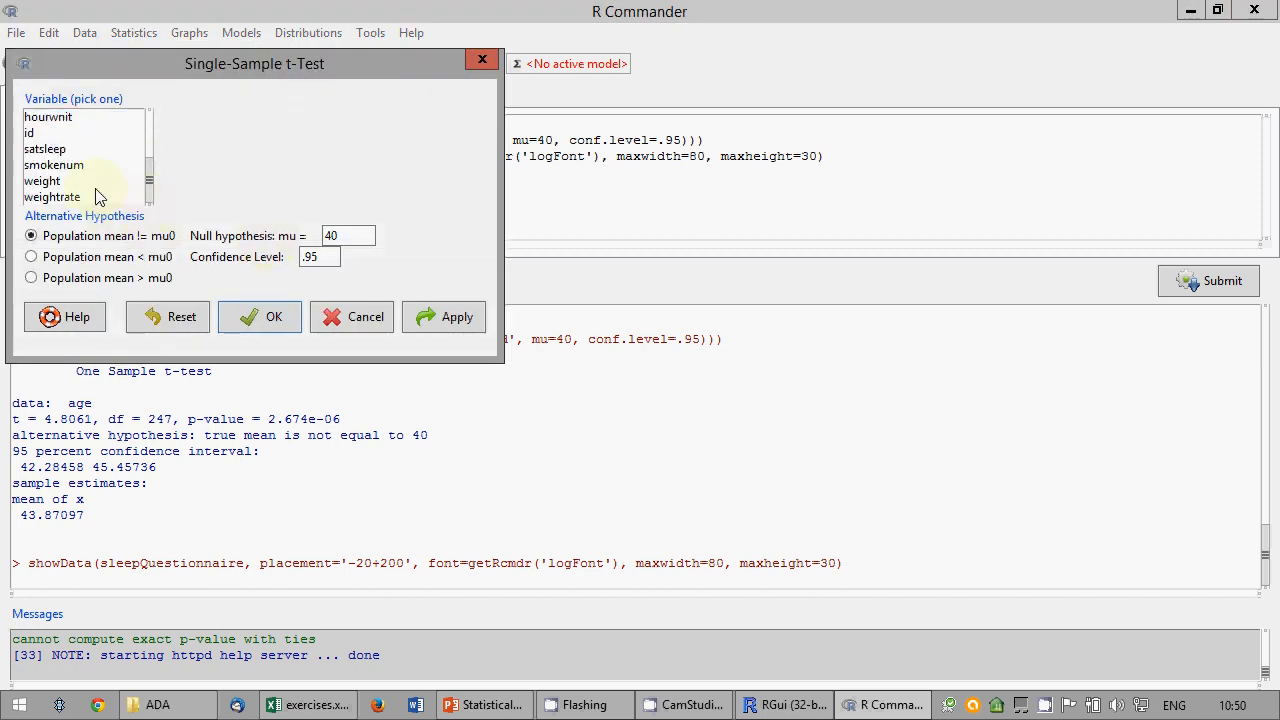
{"action": "left_click", "coordinate": [60, 181]}
{"action": "double_click", "coordinate": [332, 235]}
{"action": "type", "text": "75"}
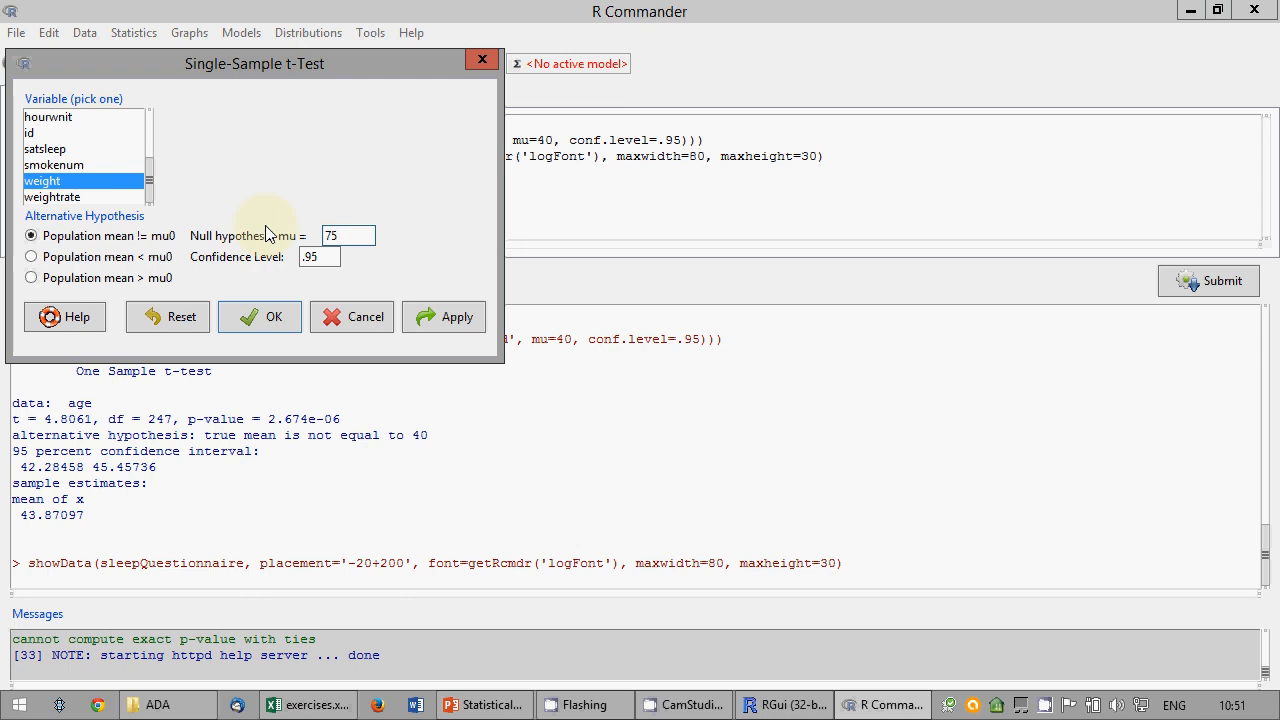
{"action": "left_click", "coordinate": [265, 322]}
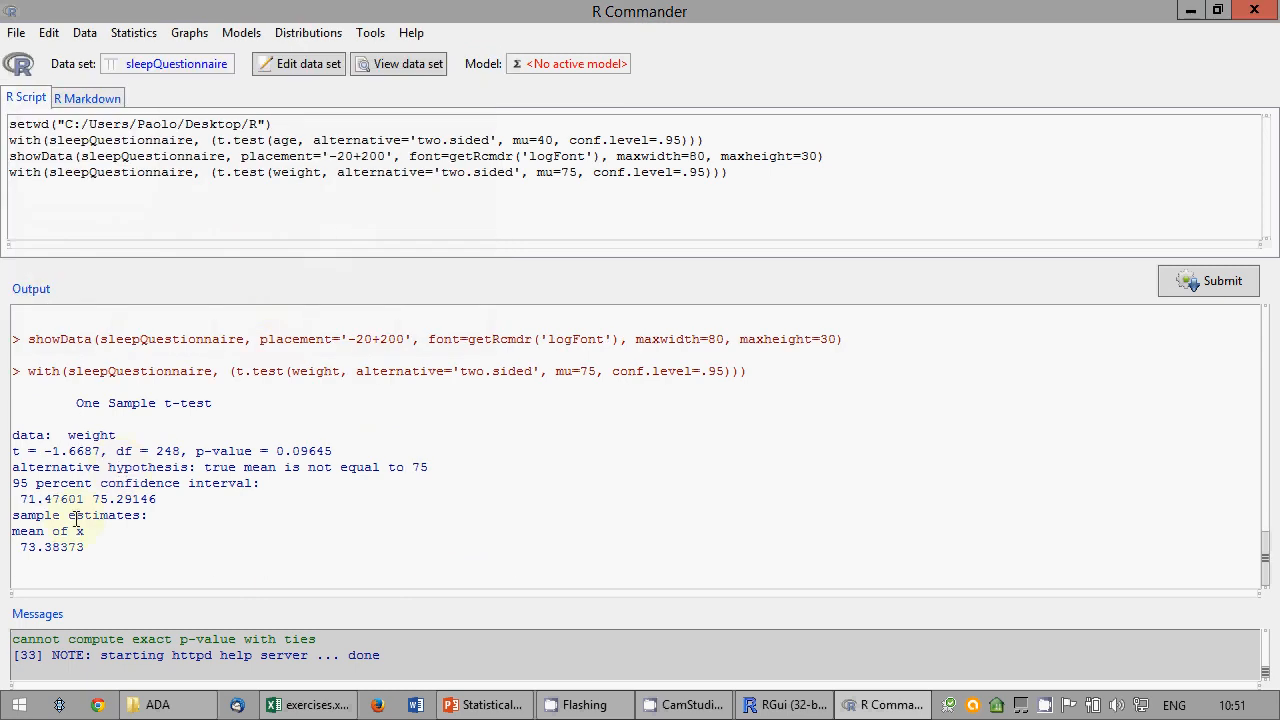
Step: Examine the sample mean and p-value in the weight t-test output
{"action": "left_click_drag", "start_coordinate": [90, 547], "coordinate": [12, 548]}
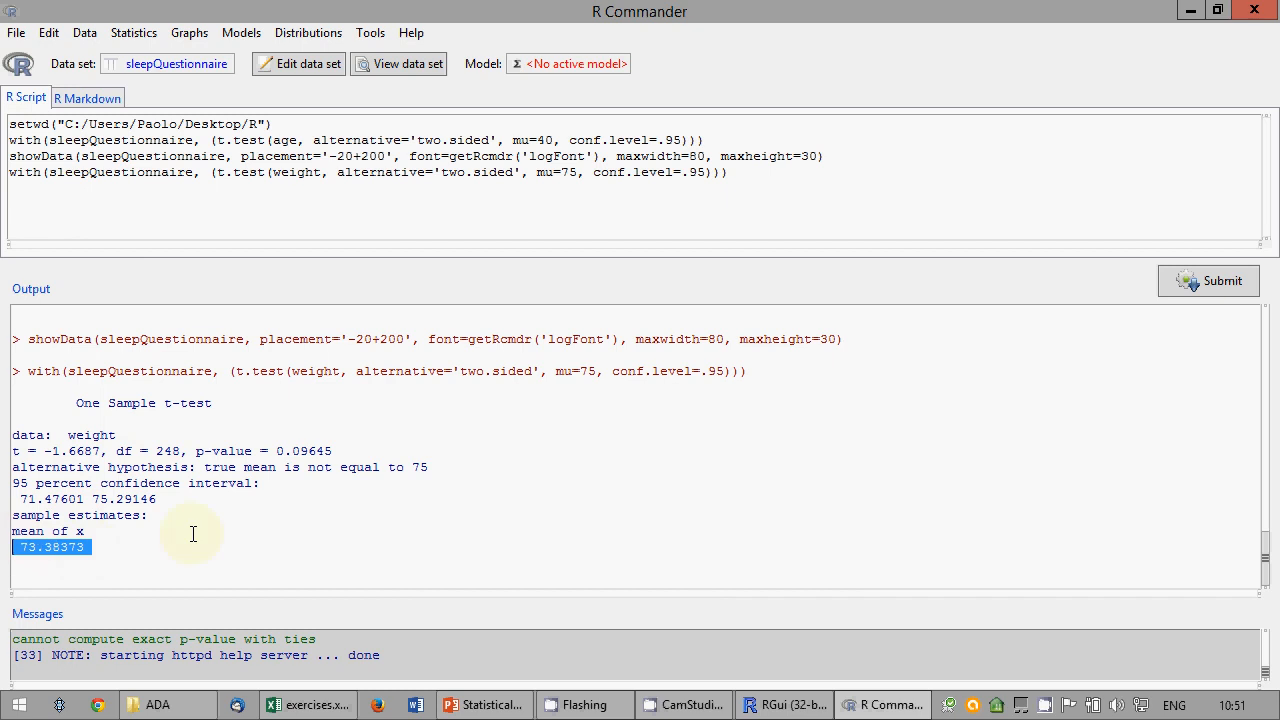
{"action": "left_click_drag", "start_coordinate": [196, 451], "coordinate": [362, 451]}
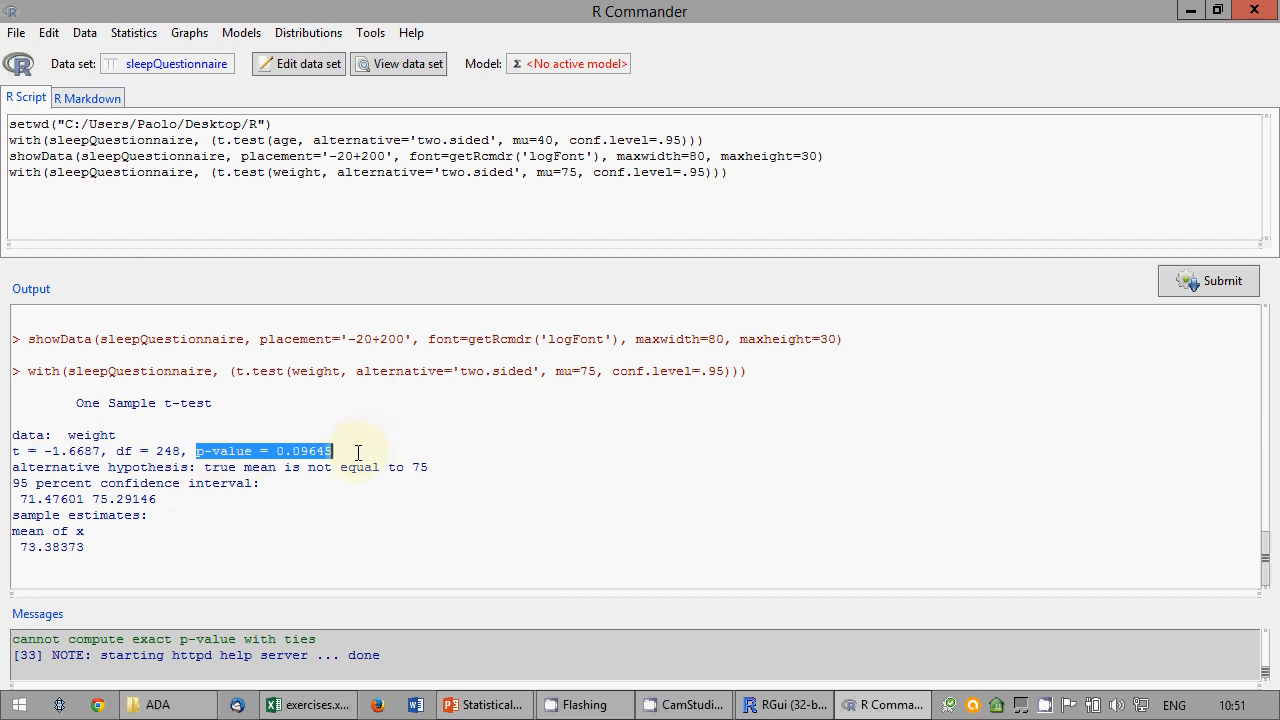
{"action": "left_click", "coordinate": [358, 452]}
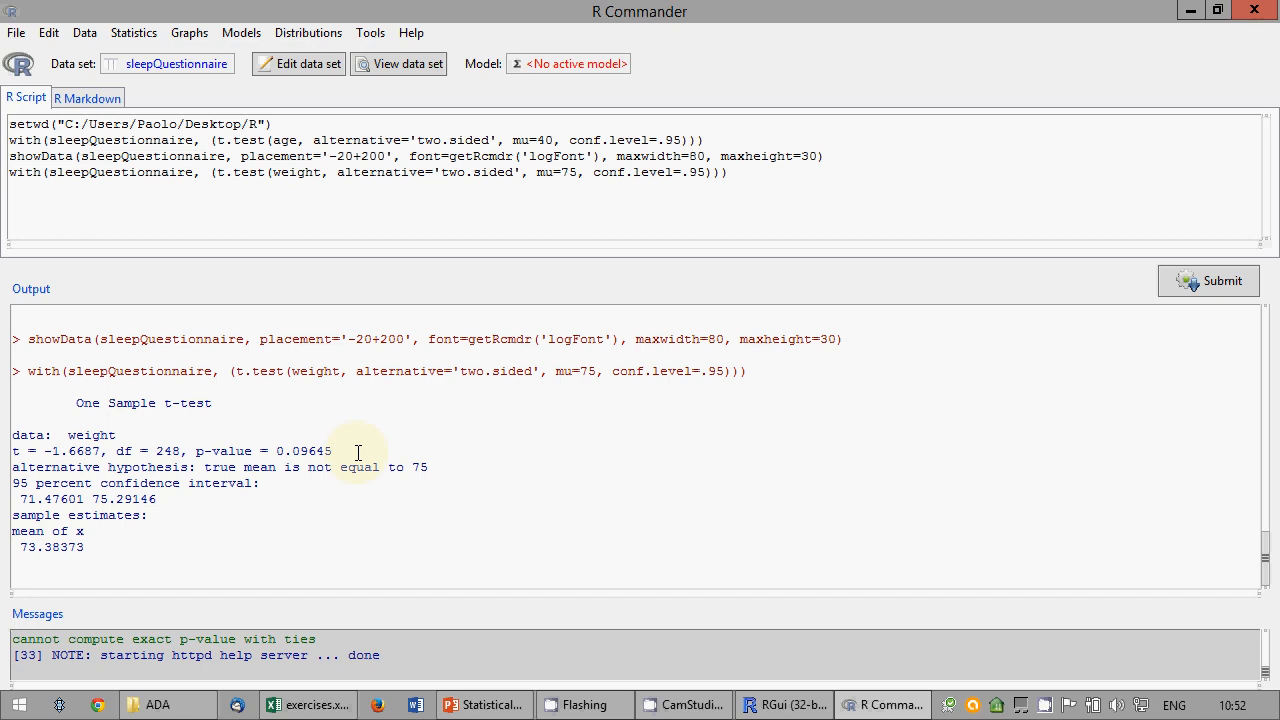
{"action": "left_click_drag", "start_coordinate": [197, 452], "coordinate": [380, 451]}
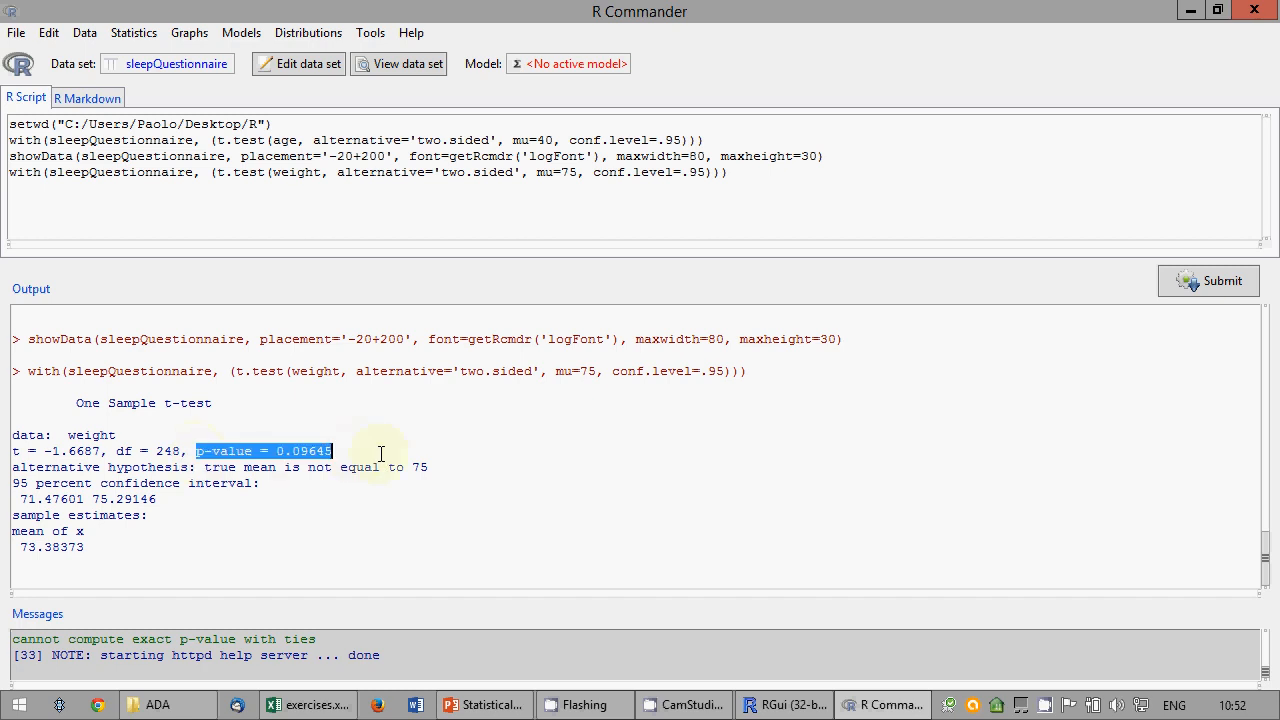
{"action": "left_click_drag", "start_coordinate": [90, 548], "coordinate": [12, 530]}
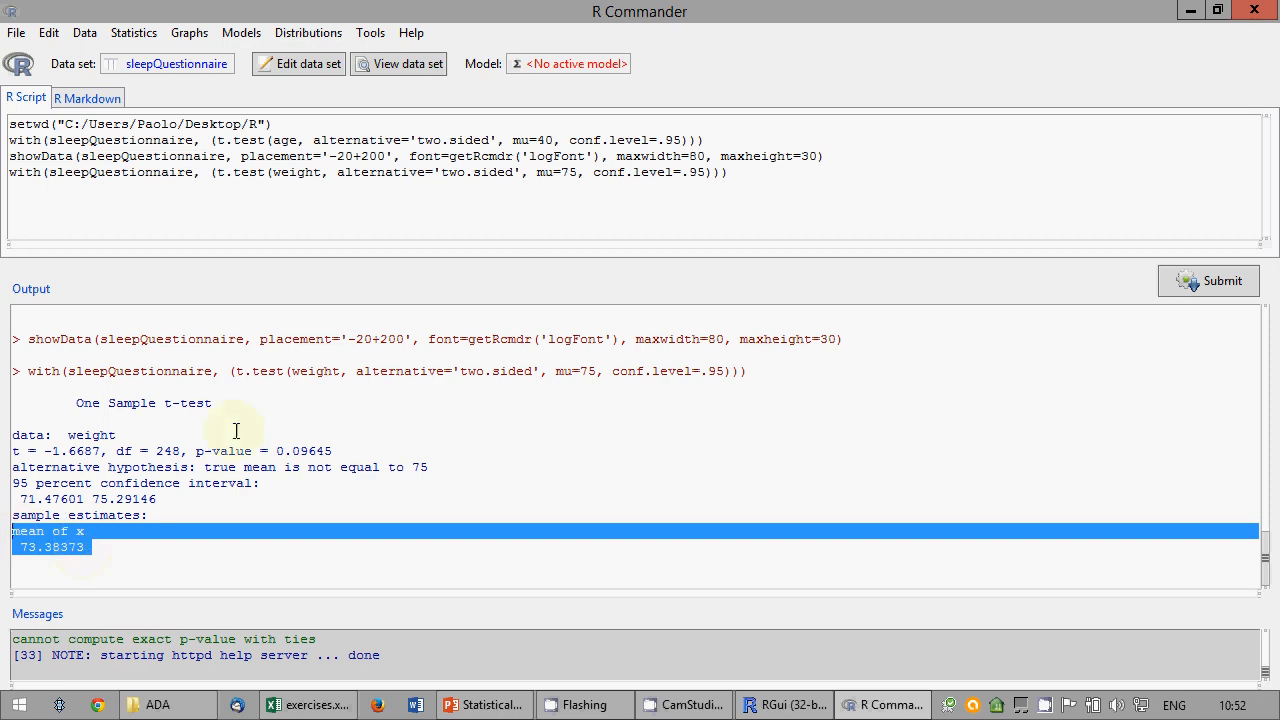
{"action": "left_click_drag", "start_coordinate": [197, 451], "coordinate": [358, 449]}
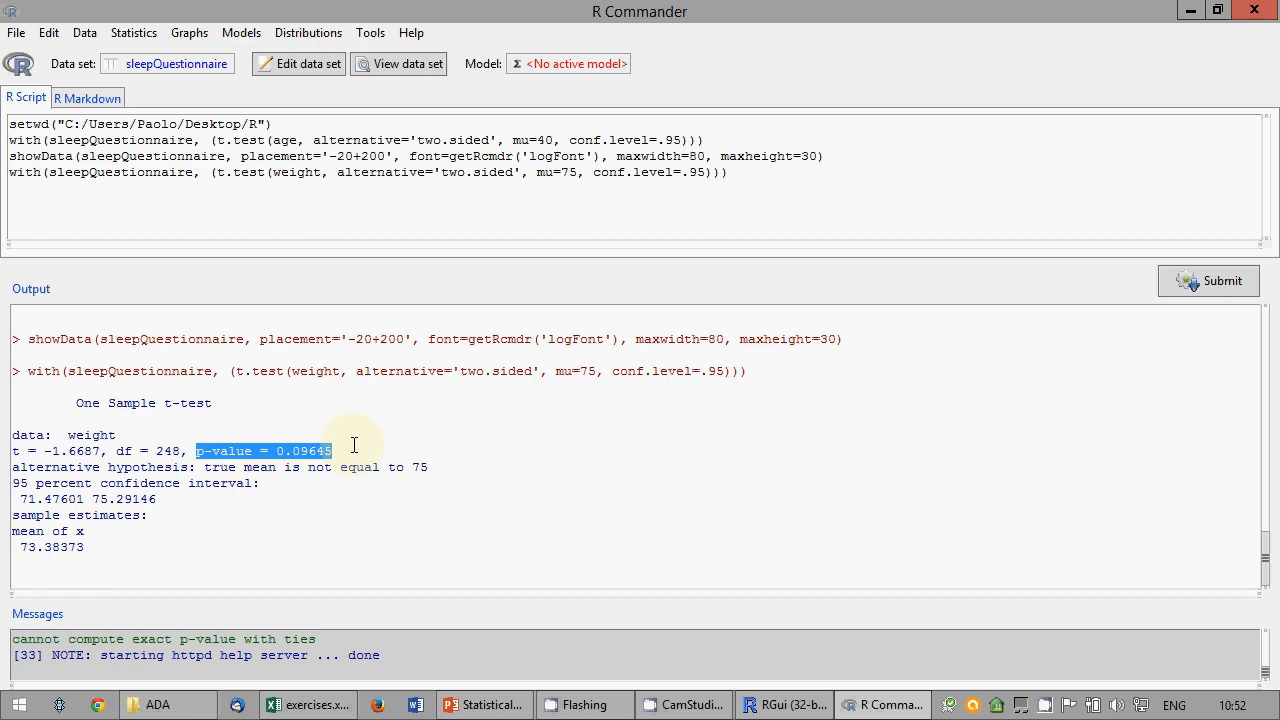
{"action": "left_click", "coordinate": [230, 545]}
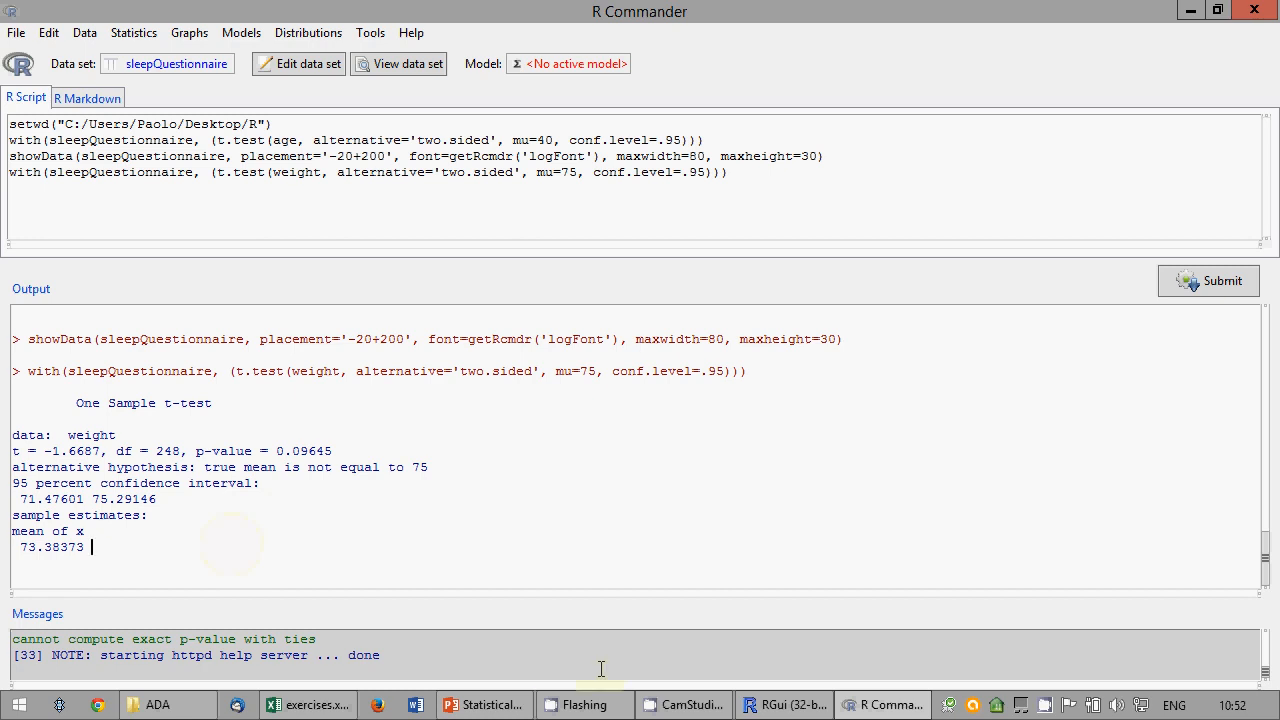
Step: Switch to PowerPoint and review the slides on univariate analysis techniques and tests for one scale and one nominal variable in slide show
{"action": "left_click", "coordinate": [483, 704]}
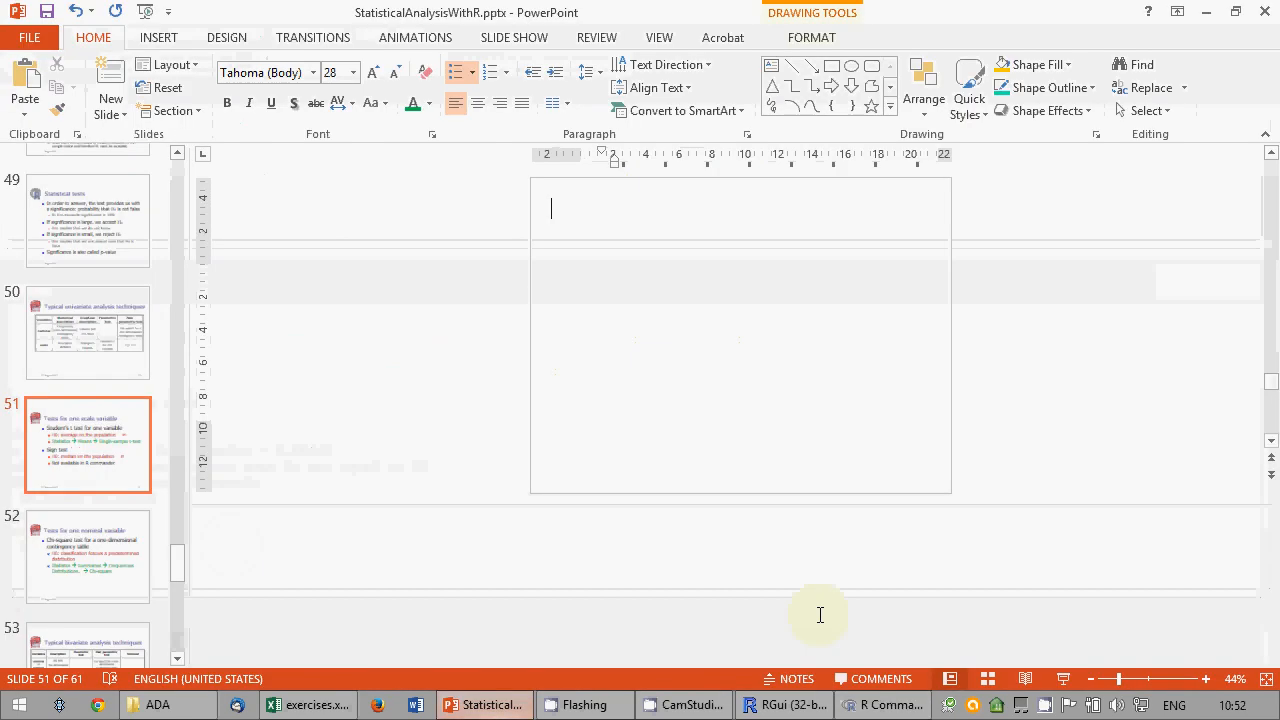
{"action": "left_click", "coordinate": [1063, 680]}
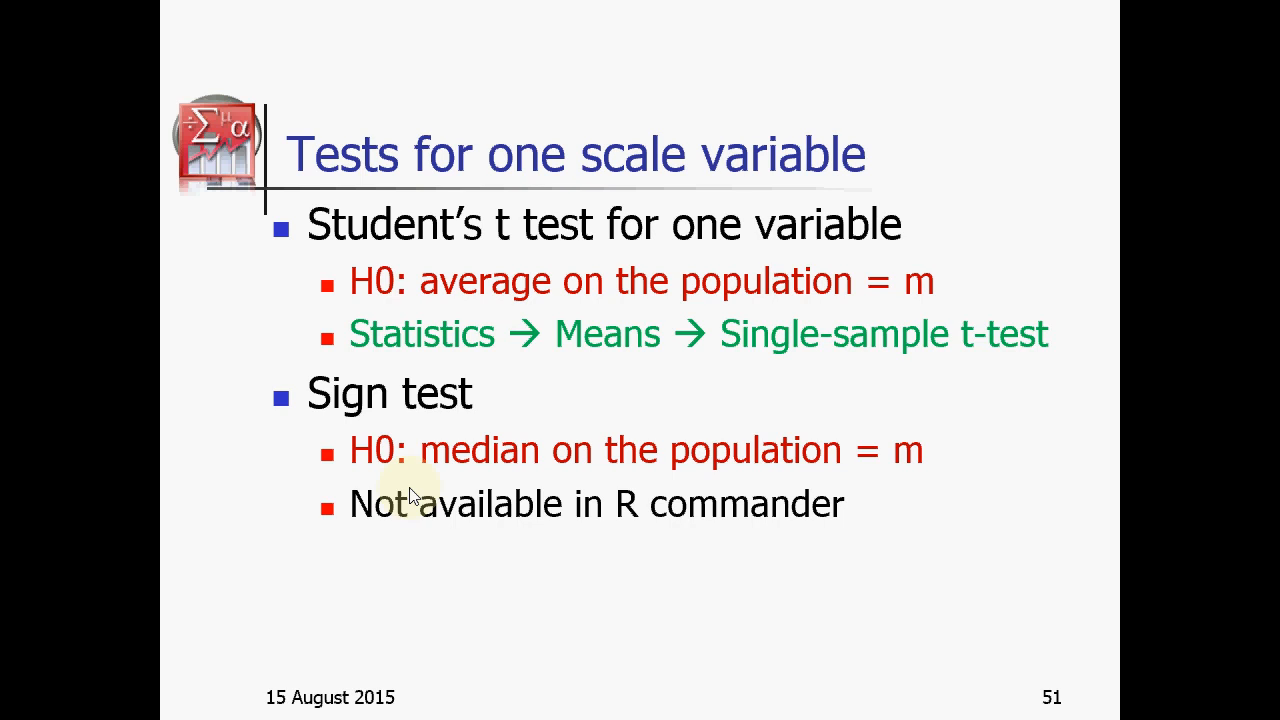
{"action": "key", "text": "Left"}
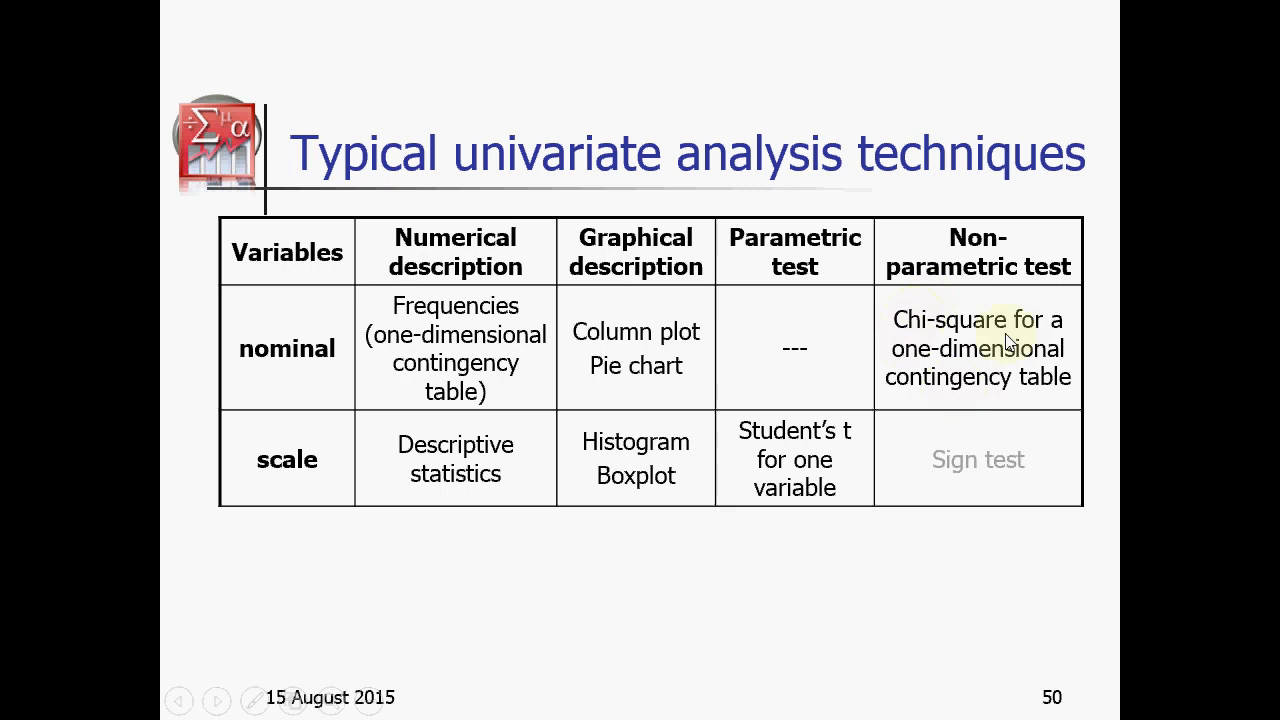
{"action": "left_click", "coordinate": [1031, 378]}
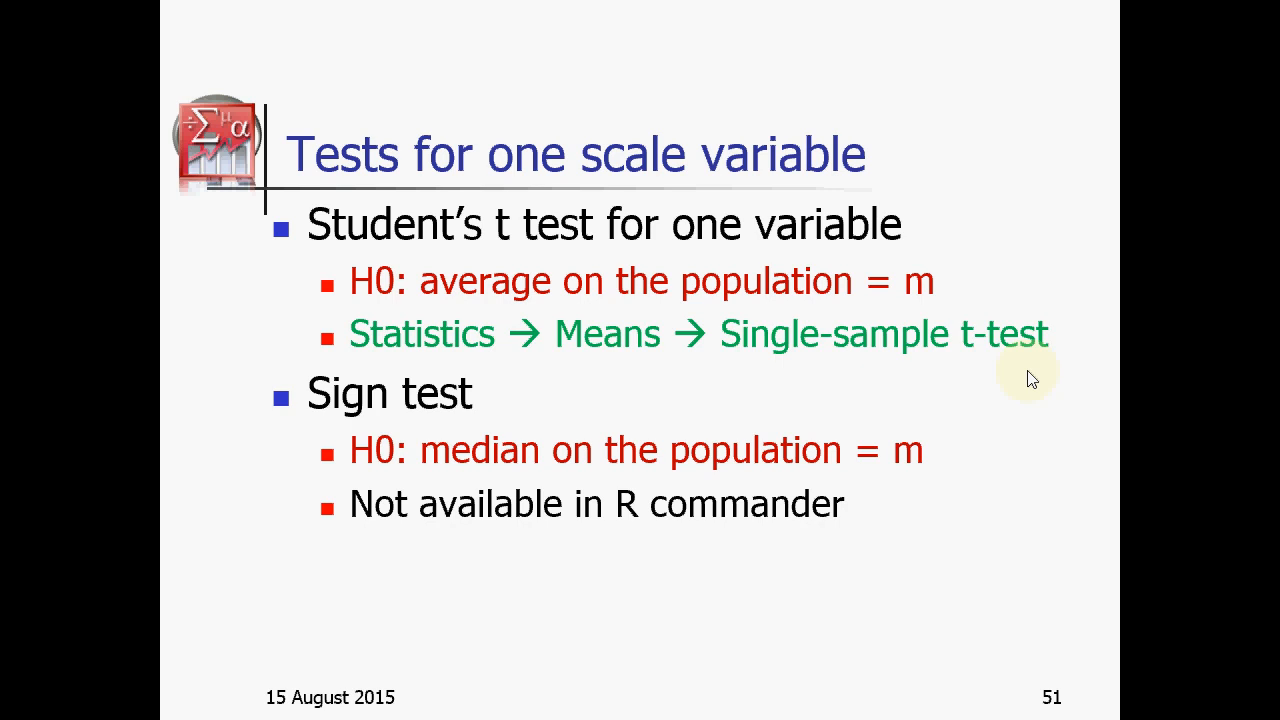
{"action": "left_click", "coordinate": [1031, 378]}
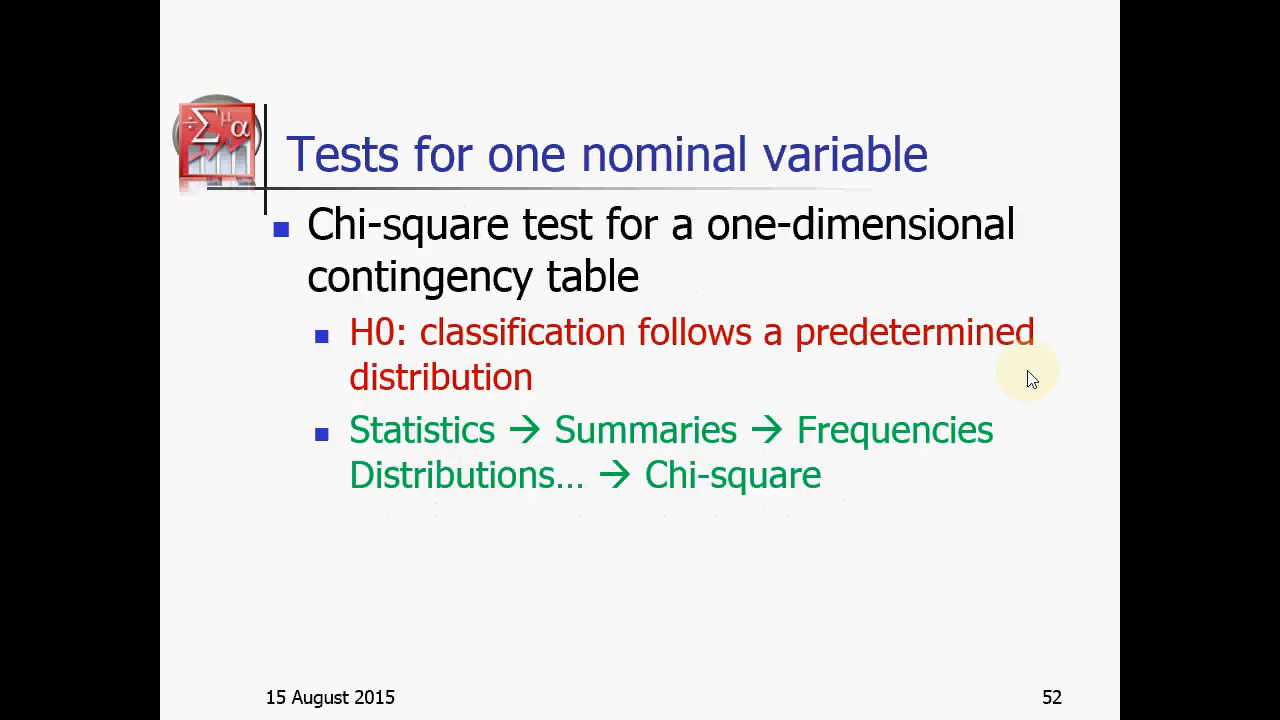
{"action": "key", "text": "Escape"}
Step: Switch to R Commander and produce the frequency distribution of the marital variable without the chi-square goodness-of-fit test, highlighting its counts and percentages
{"action": "left_click", "coordinate": [849, 712]}
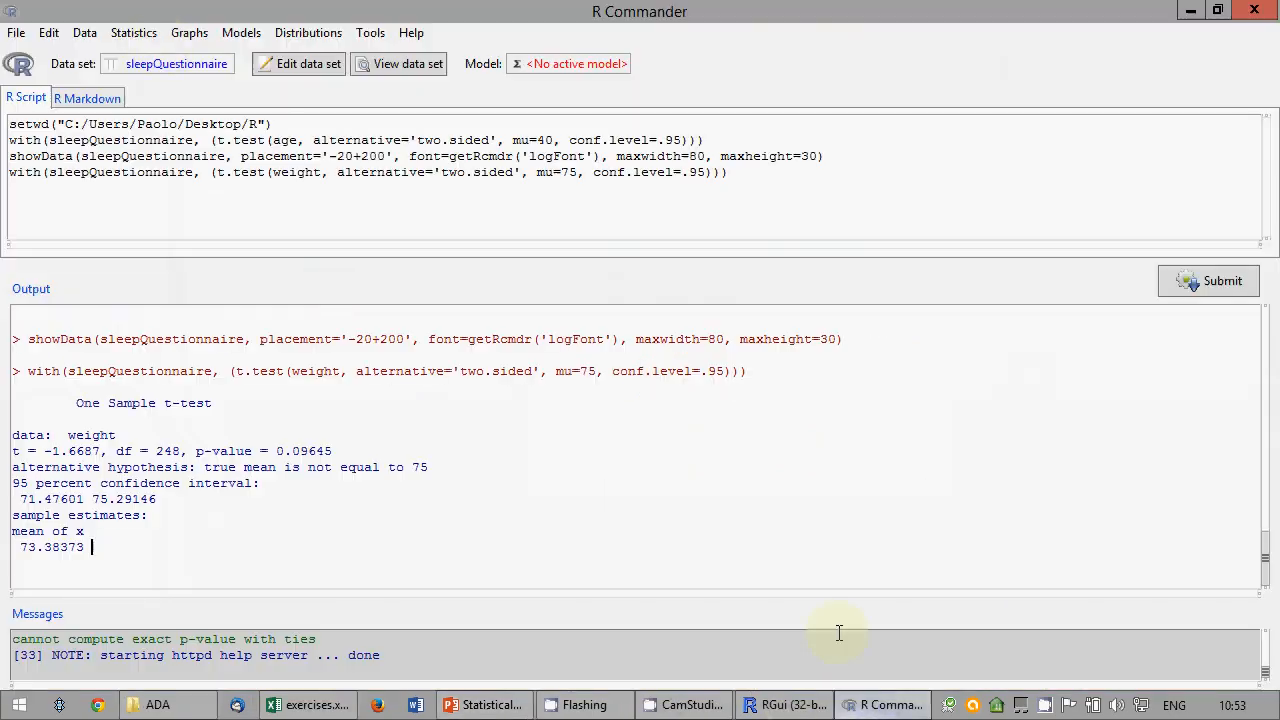
{"action": "left_click", "coordinate": [125, 33]}
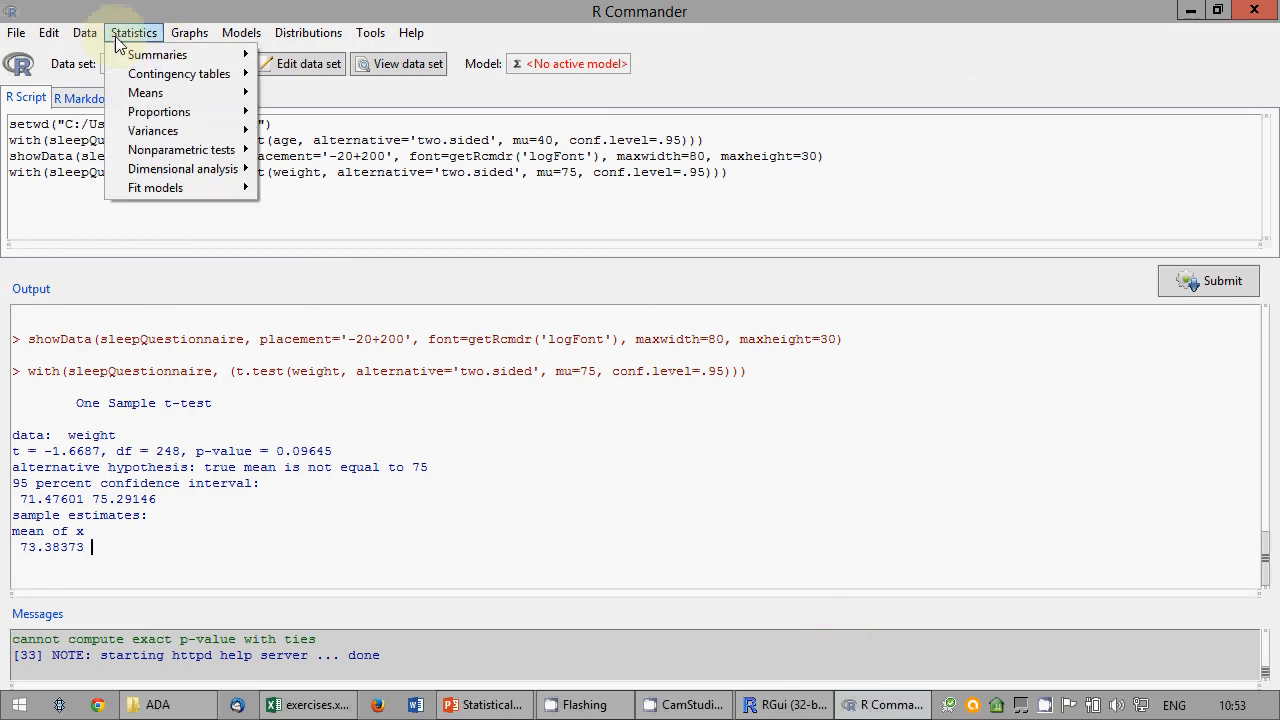
{"action": "mouse_move", "coordinate": [170, 55]}
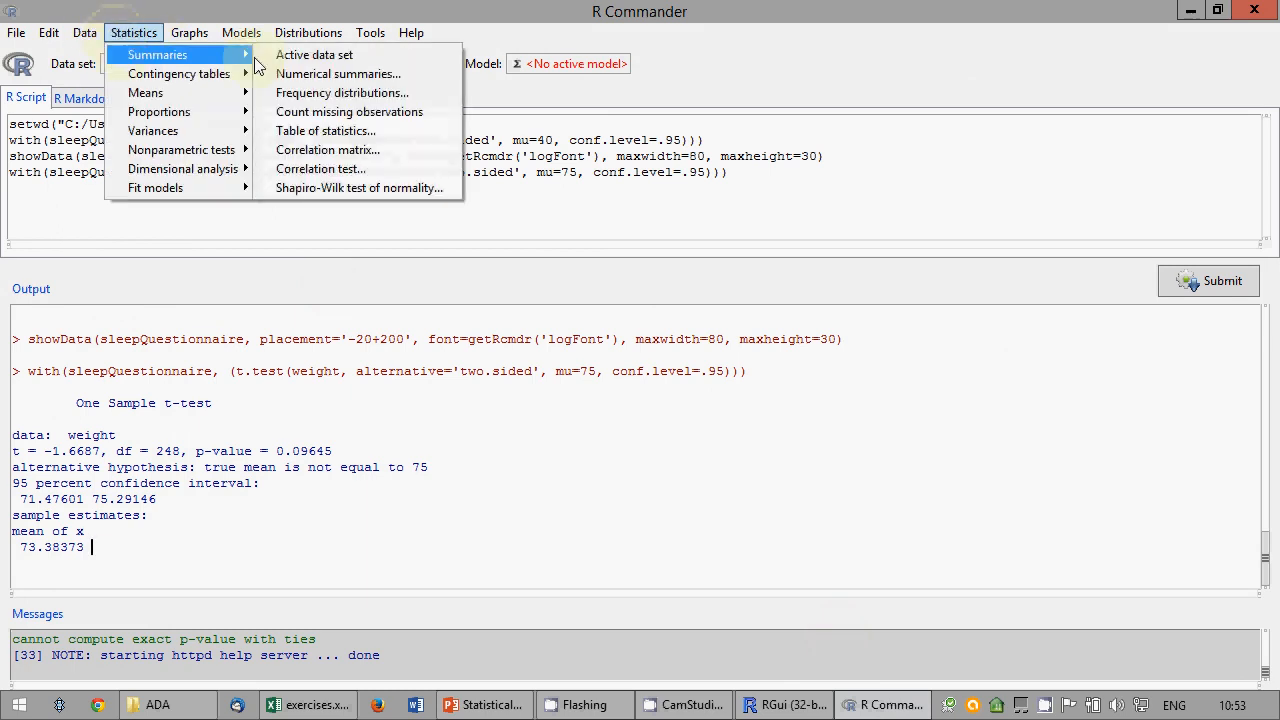
{"action": "left_click", "coordinate": [306, 93]}
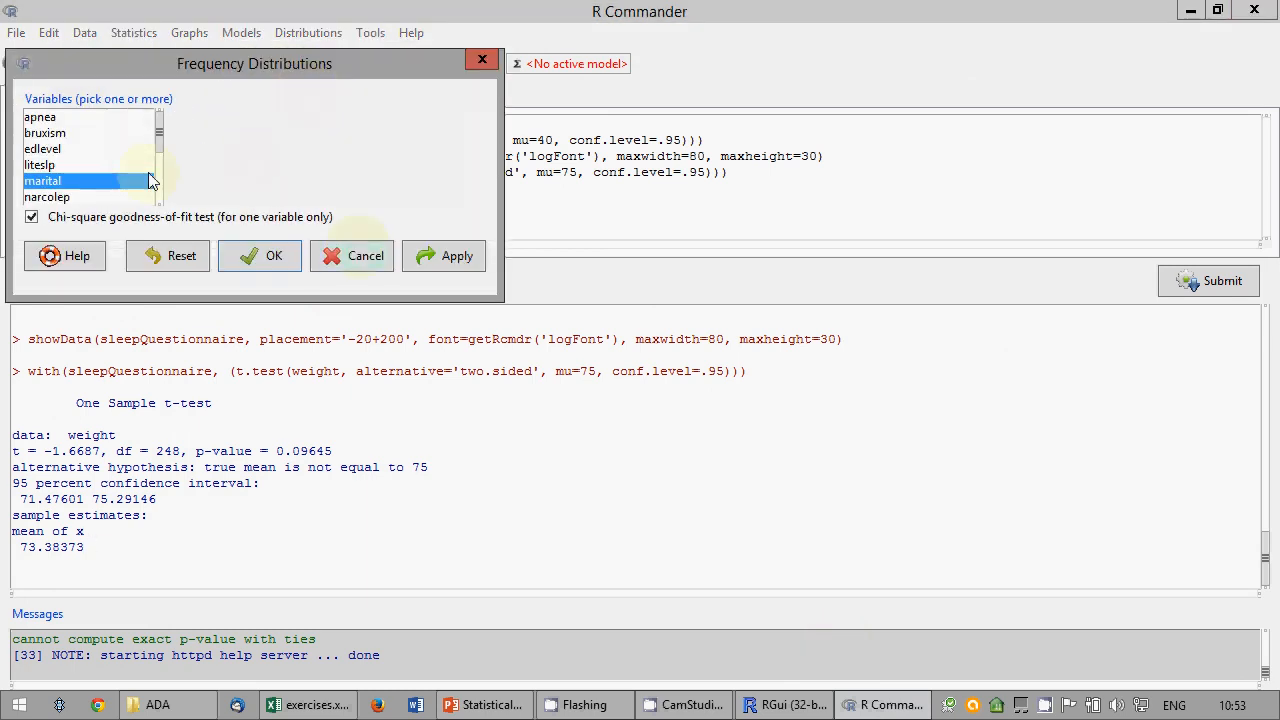
{"action": "left_click", "coordinate": [31, 217]}
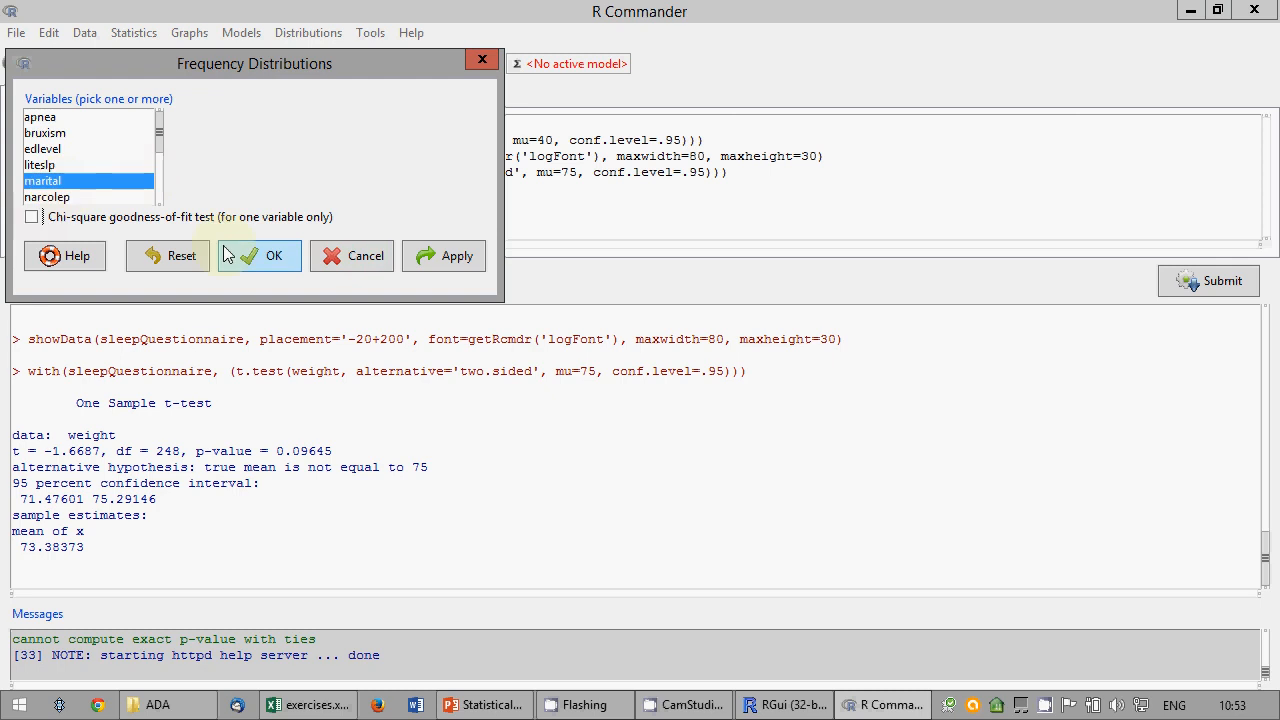
{"action": "left_click", "coordinate": [262, 258]}
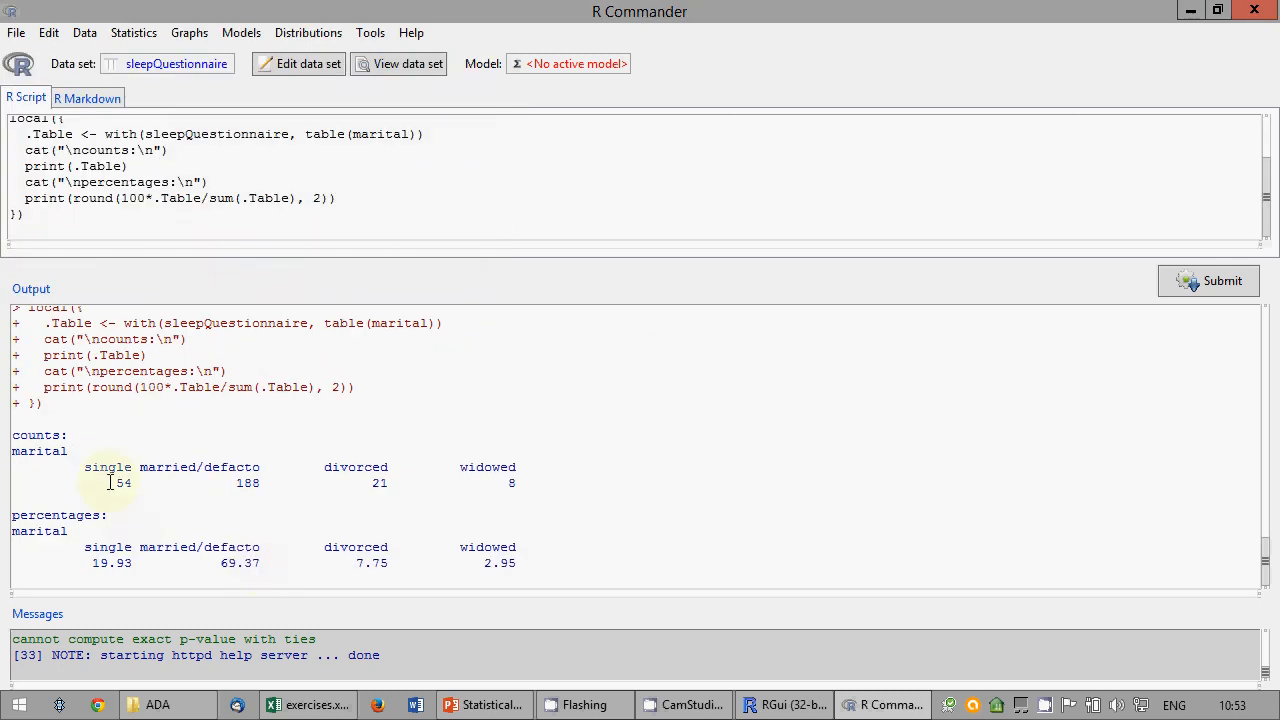
{"action": "left_click_drag", "start_coordinate": [13, 435], "coordinate": [535, 565]}
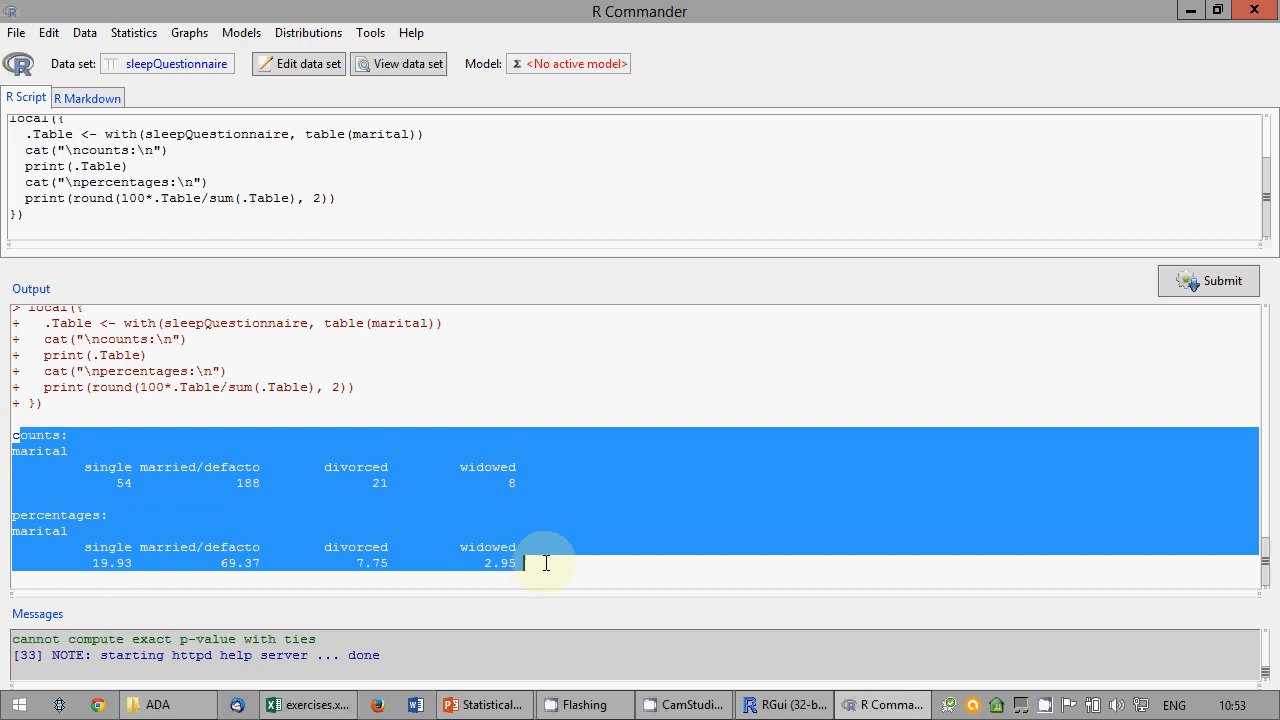
{"action": "left_click", "coordinate": [540, 555]}
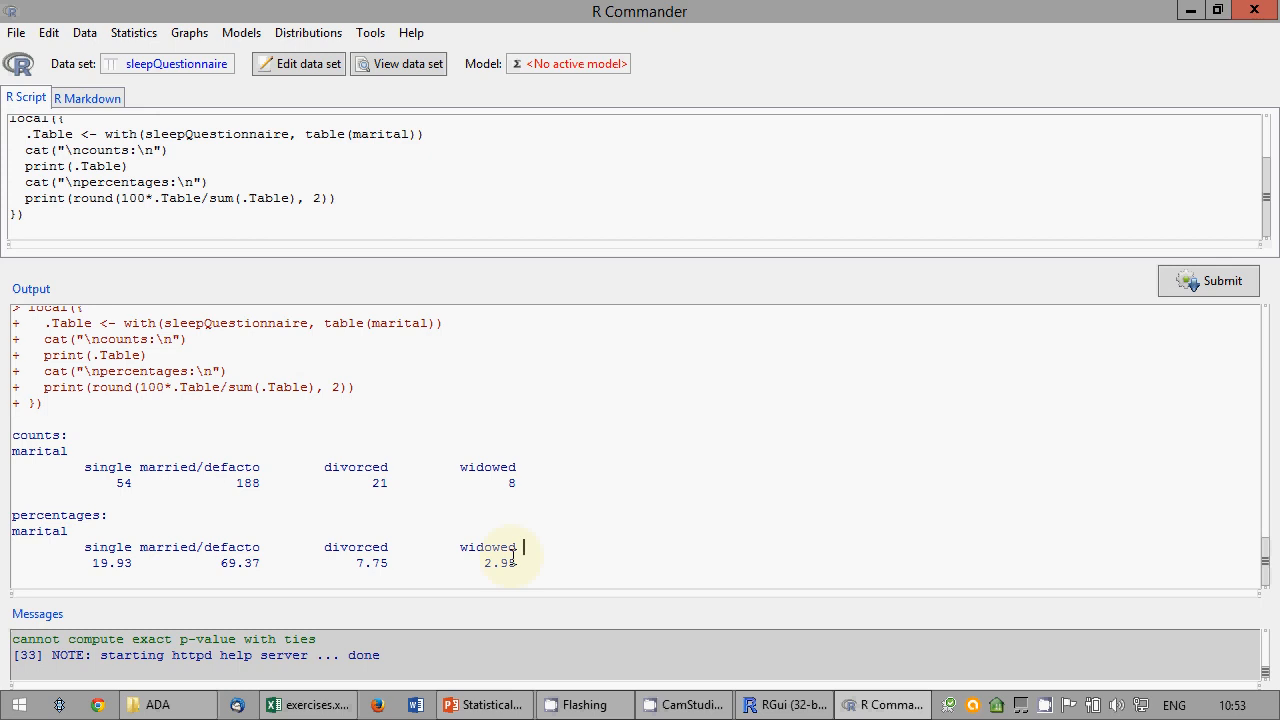
Step: Review the PowerPoint slide on tests for one nominal variable in slide show, then return to R Commander and examine the marital percentages
{"action": "left_click", "coordinate": [498, 708]}
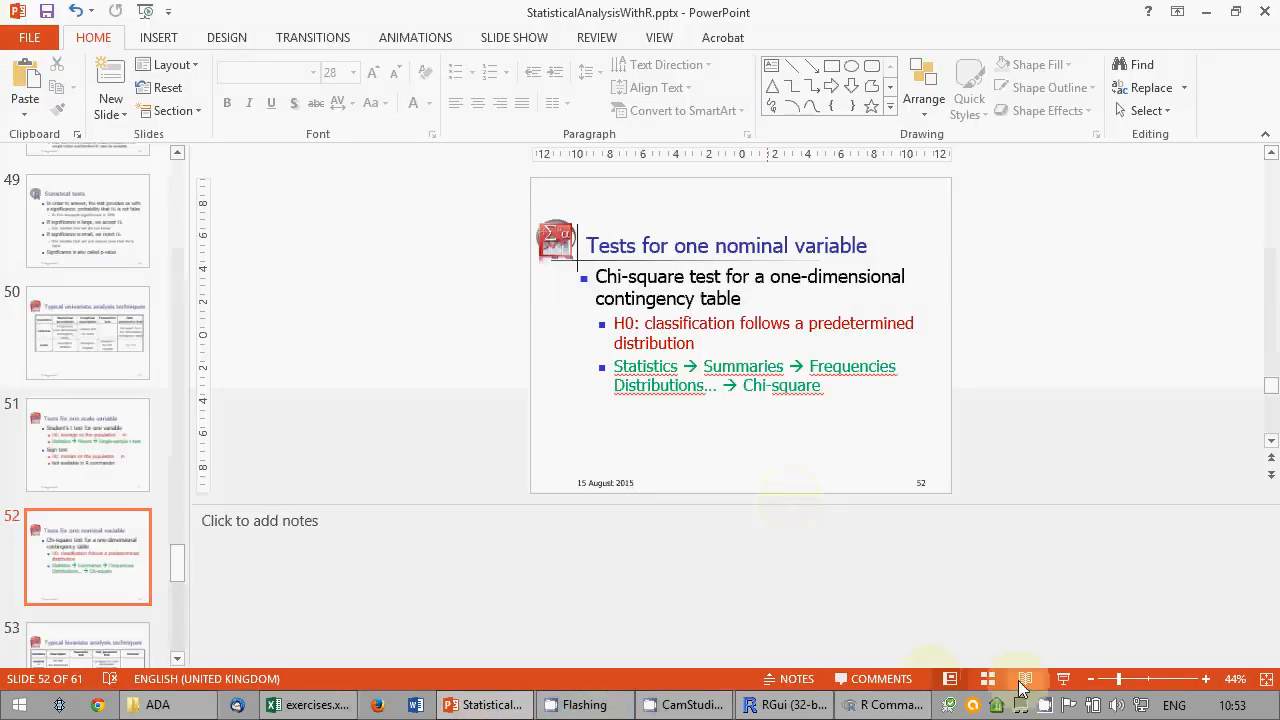
{"action": "left_click", "coordinate": [1062, 680]}
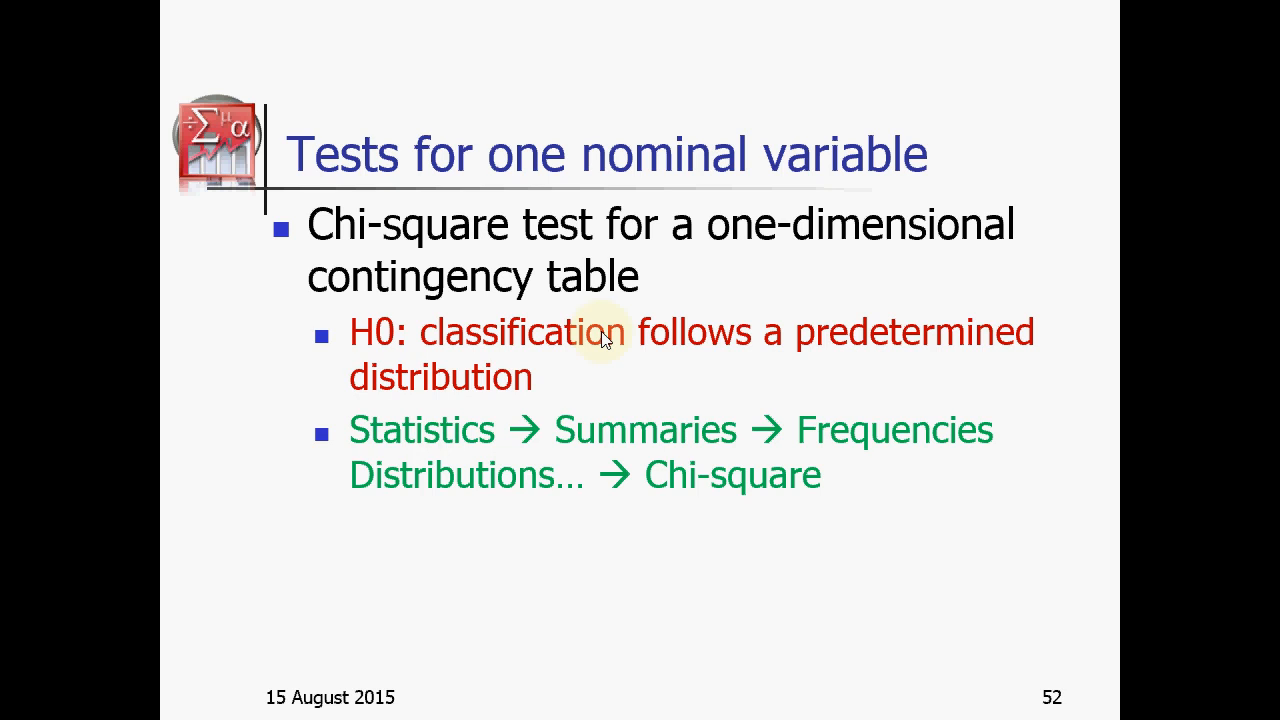
{"action": "key", "text": "Escape"}
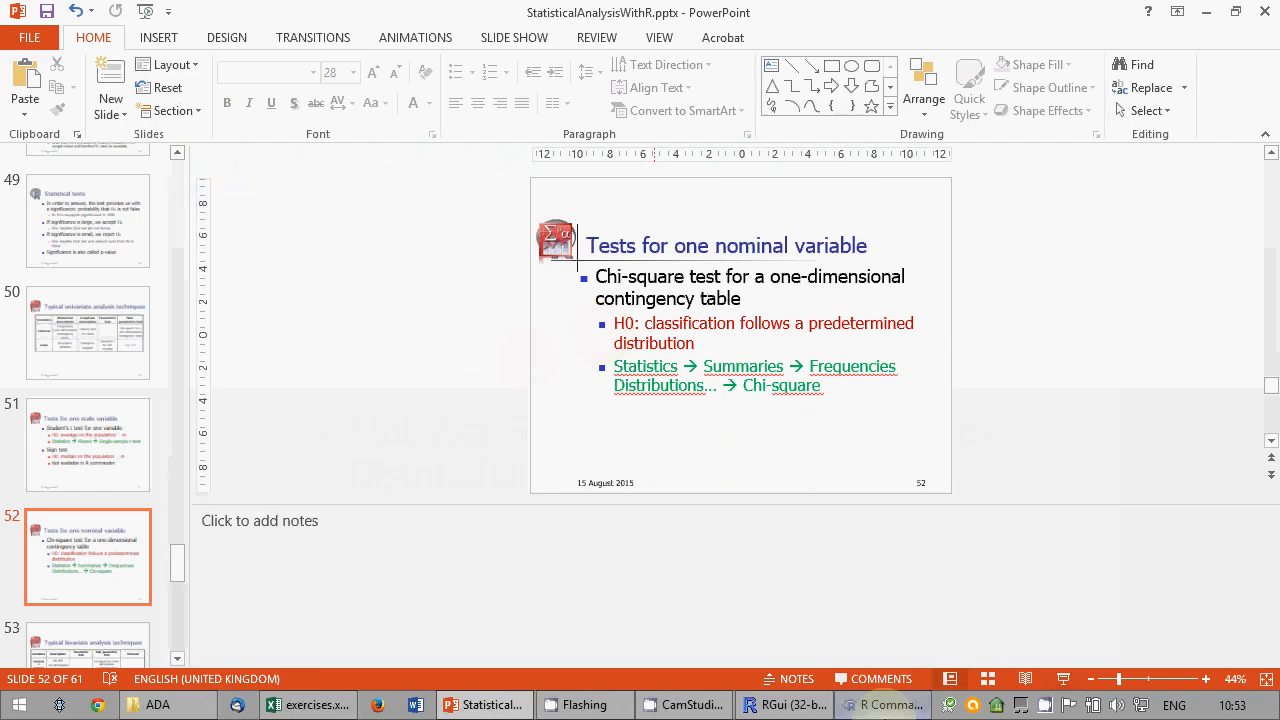
{"action": "left_click", "coordinate": [701, 708]}
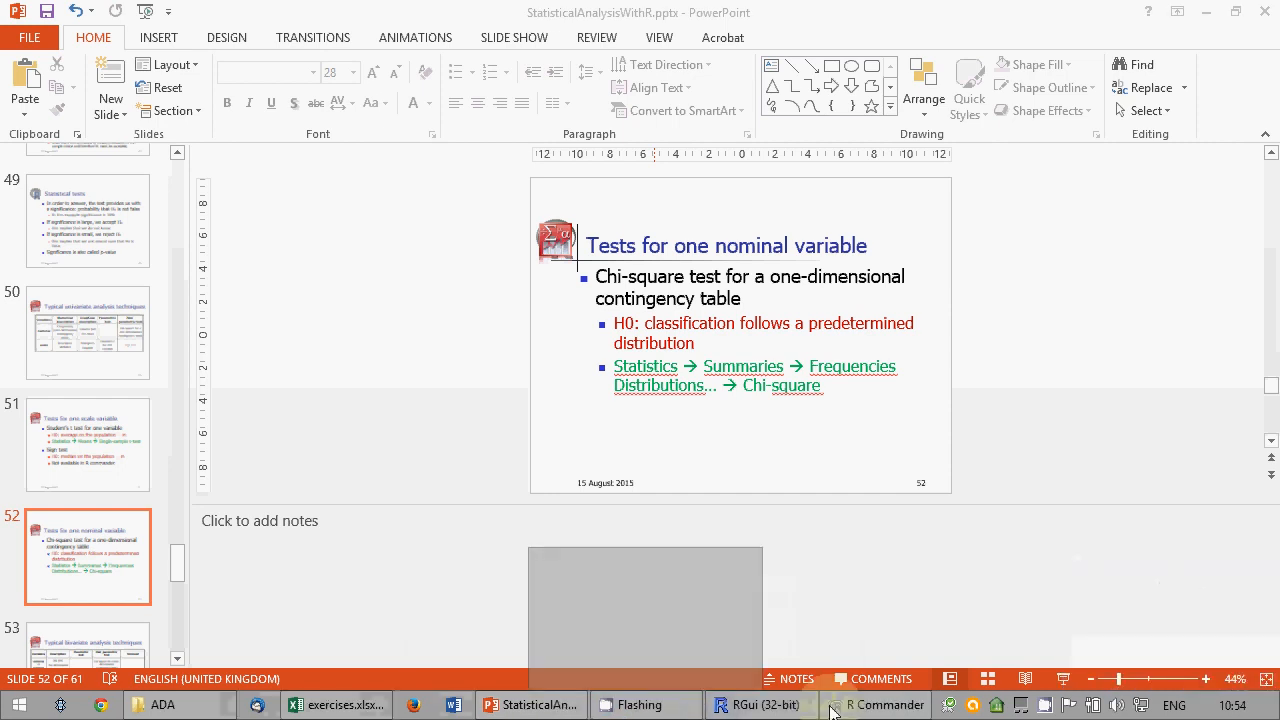
{"action": "left_click", "coordinate": [880, 705]}
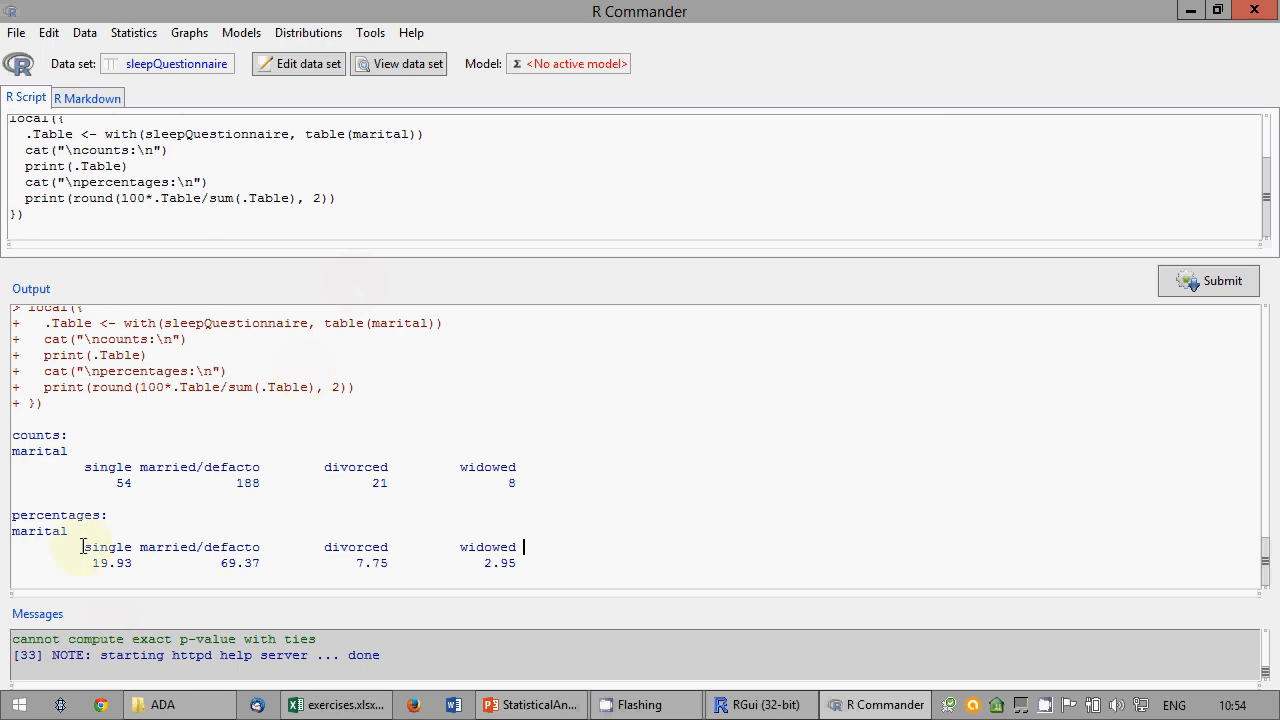
{"action": "left_click_drag", "start_coordinate": [84, 547], "coordinate": [531, 574]}
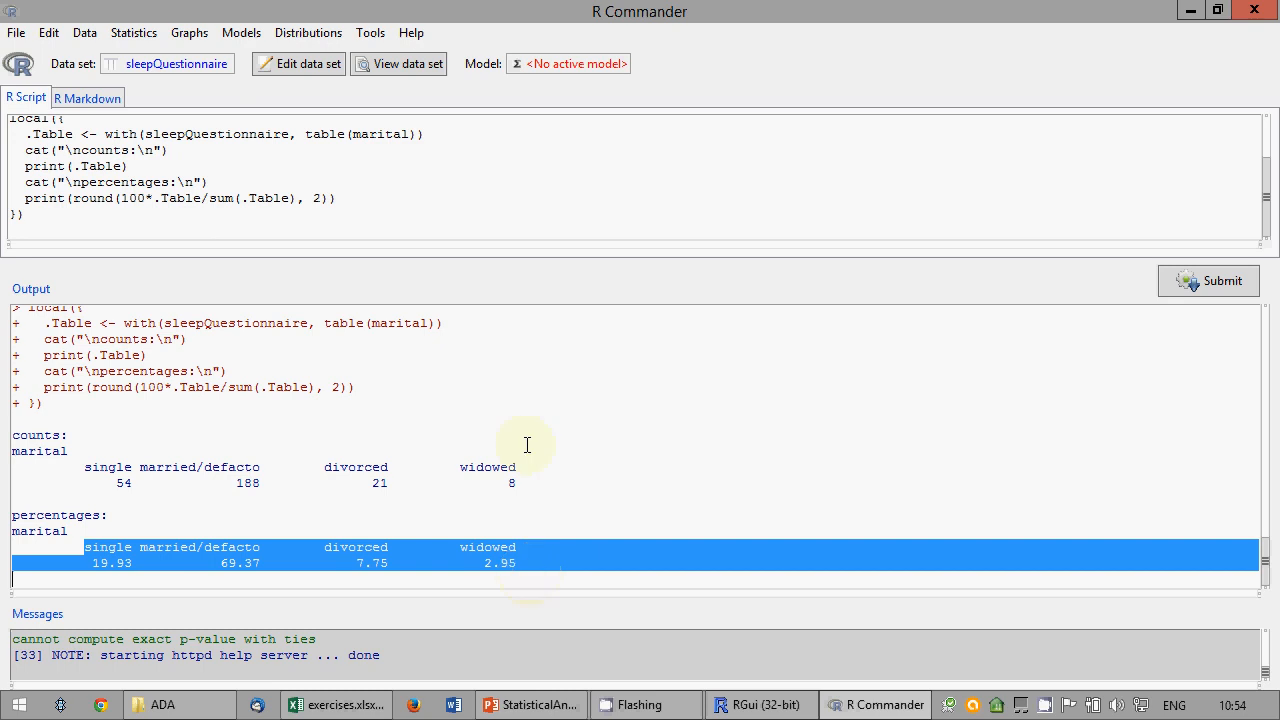
Step: Add the comment "# my H0 hypothesis: sigle are 20%, married 75%, divorced 4%, widowed 1%" at the end of the R script
{"action": "left_click", "coordinate": [340, 204]}
{"action": "key", "text": "ctrl+End"}
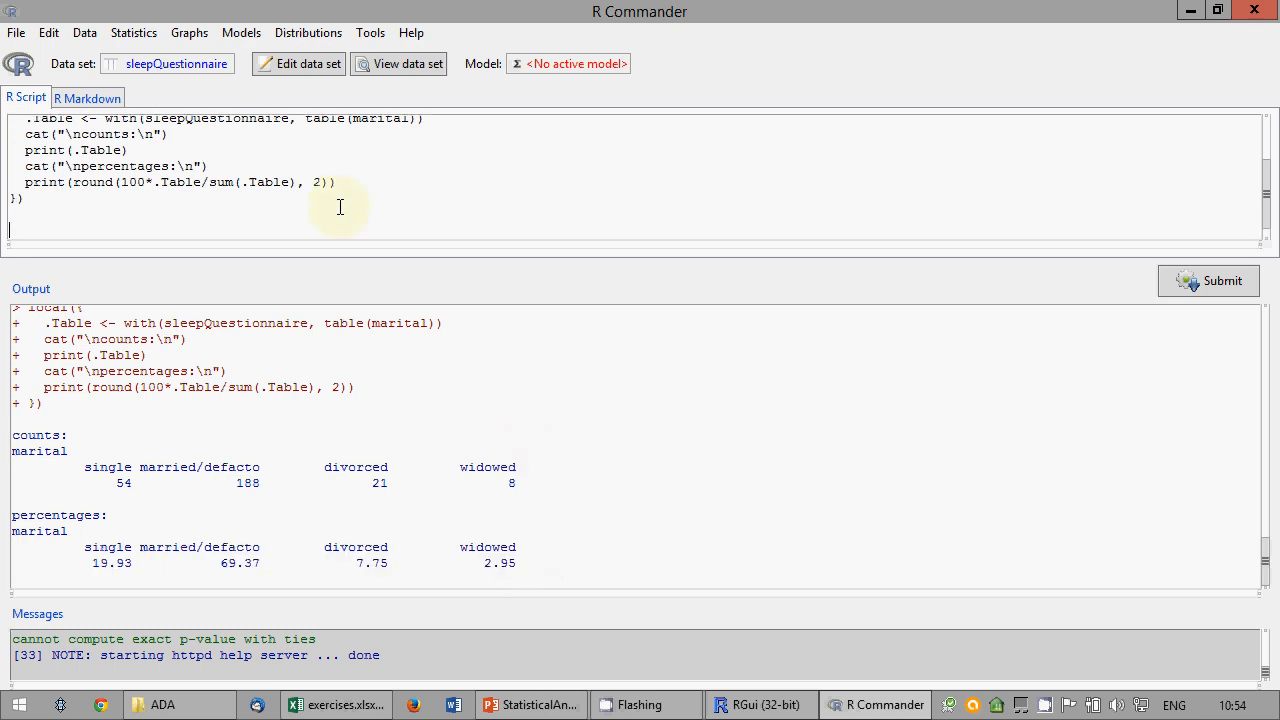
{"action": "type", "text": "# my H0 hypothesius"}
{"action": "key", "text": "BackSpace"}
{"action": "key", "text": "BackSpace"}
{"action": "type", "text": "s"}
{"action": "type", "text": ": sigle are 25%, married "}
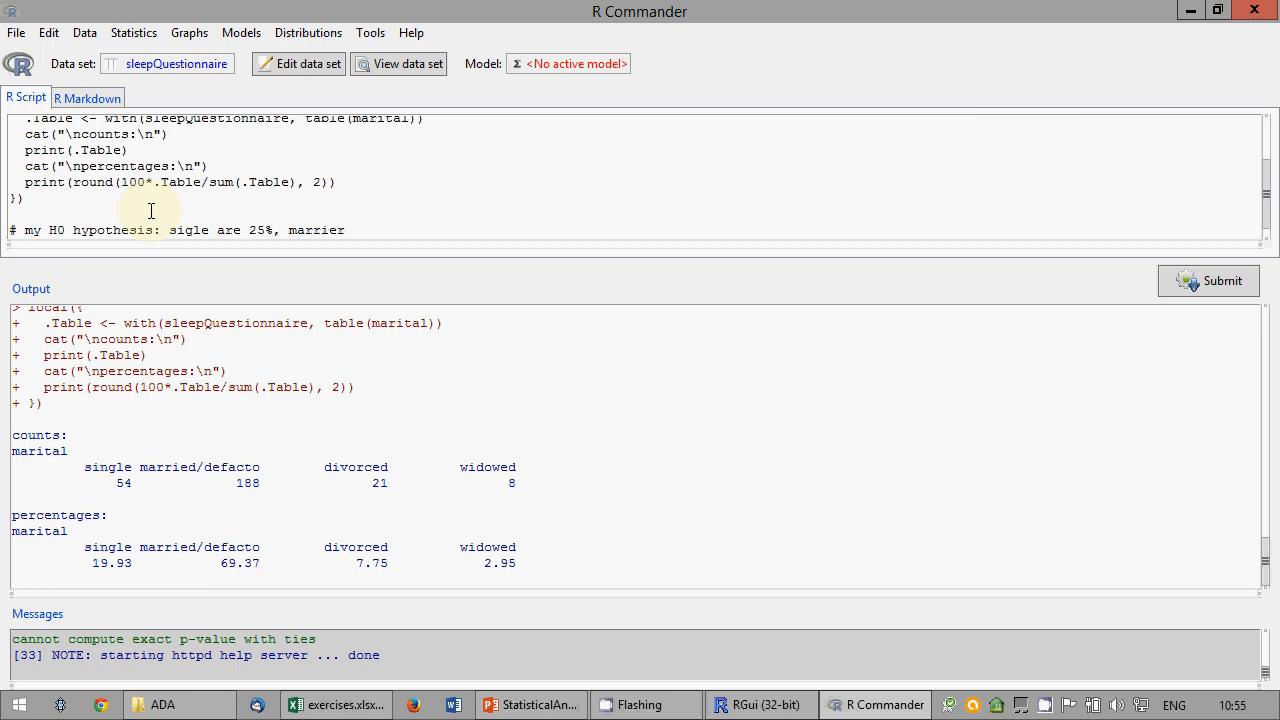
{"action": "type", "text": "75"}
{"action": "key", "text": "Left"}
{"action": "key", "text": "Left"}
{"action": "key", "text": "Left"}
{"action": "key", "text": "Left"}
{"action": "key", "text": "Left"}
{"action": "key", "text": "Left"}
{"action": "key", "text": "BackSpace"}
{"action": "type", "text": "0%, married 75%, divorced 4%, widowed 1%"}
{"action": "key", "text": "Return"}
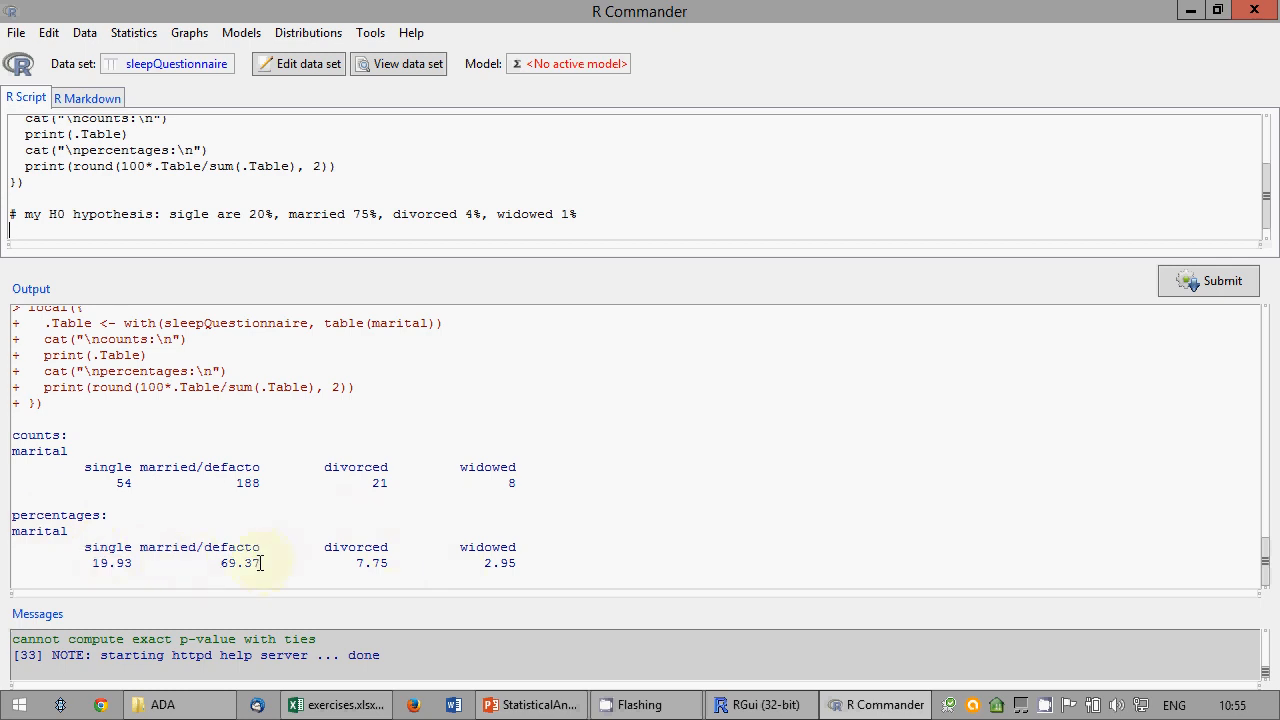
Step: Compare the married/defacto percentage in the output with the hypothesized 75% in the script comment
{"action": "left_click_drag", "start_coordinate": [251, 563], "coordinate": [212, 563]}
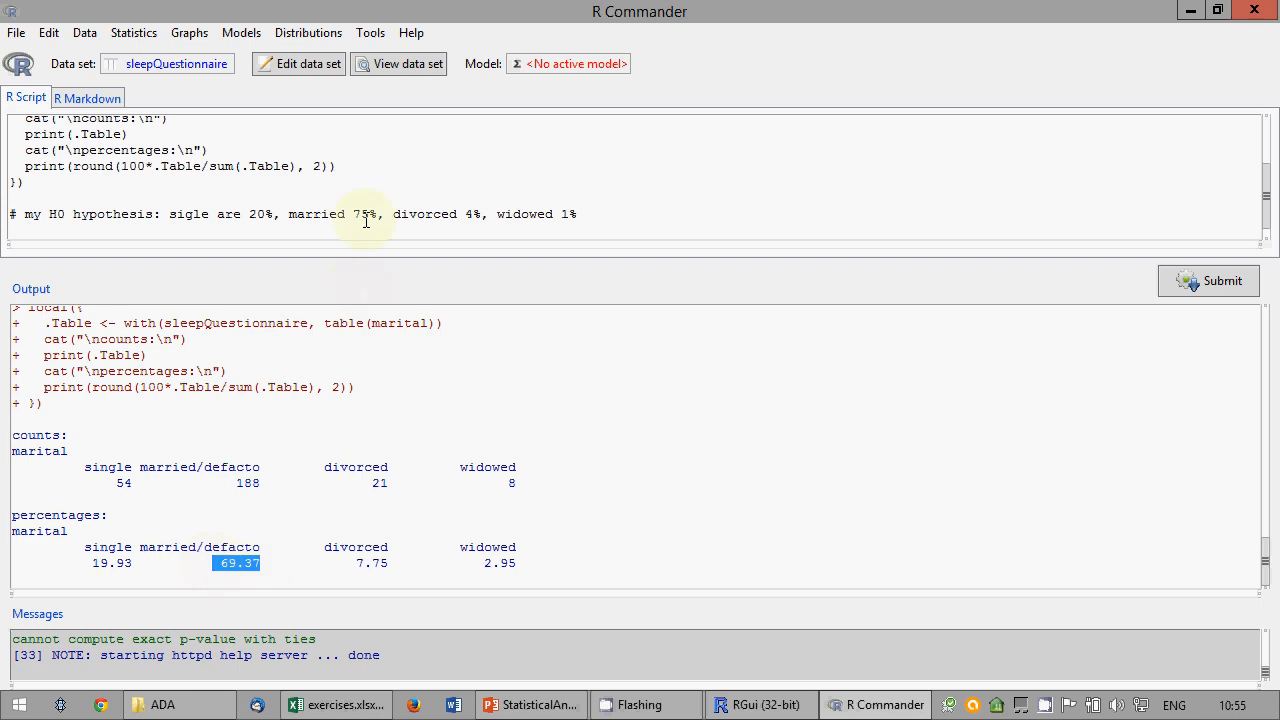
{"action": "left_click", "coordinate": [260, 563]}
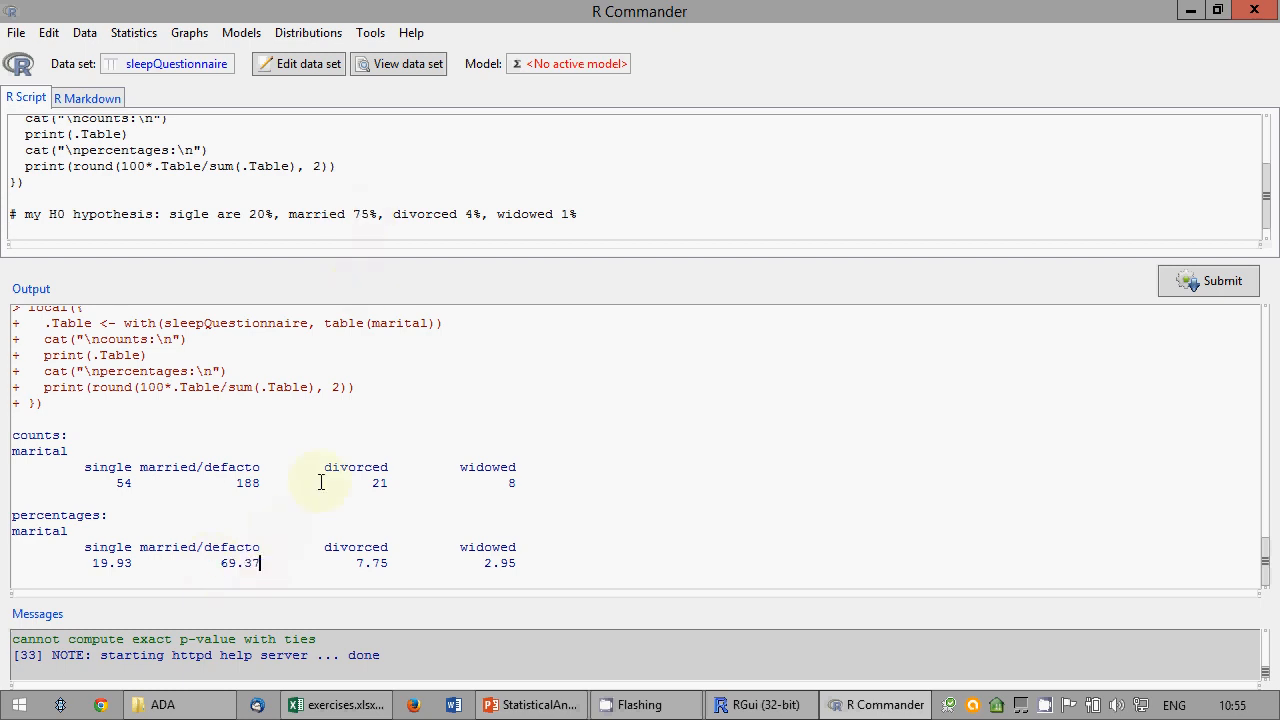
{"action": "left_click_drag", "start_coordinate": [212, 563], "coordinate": [260, 563]}
{"action": "left_click", "coordinate": [268, 547]}
Step: Request a frequency distribution of the marital variable with the chi-square goodness-of-fit test enabled
{"action": "left_click", "coordinate": [134, 36]}
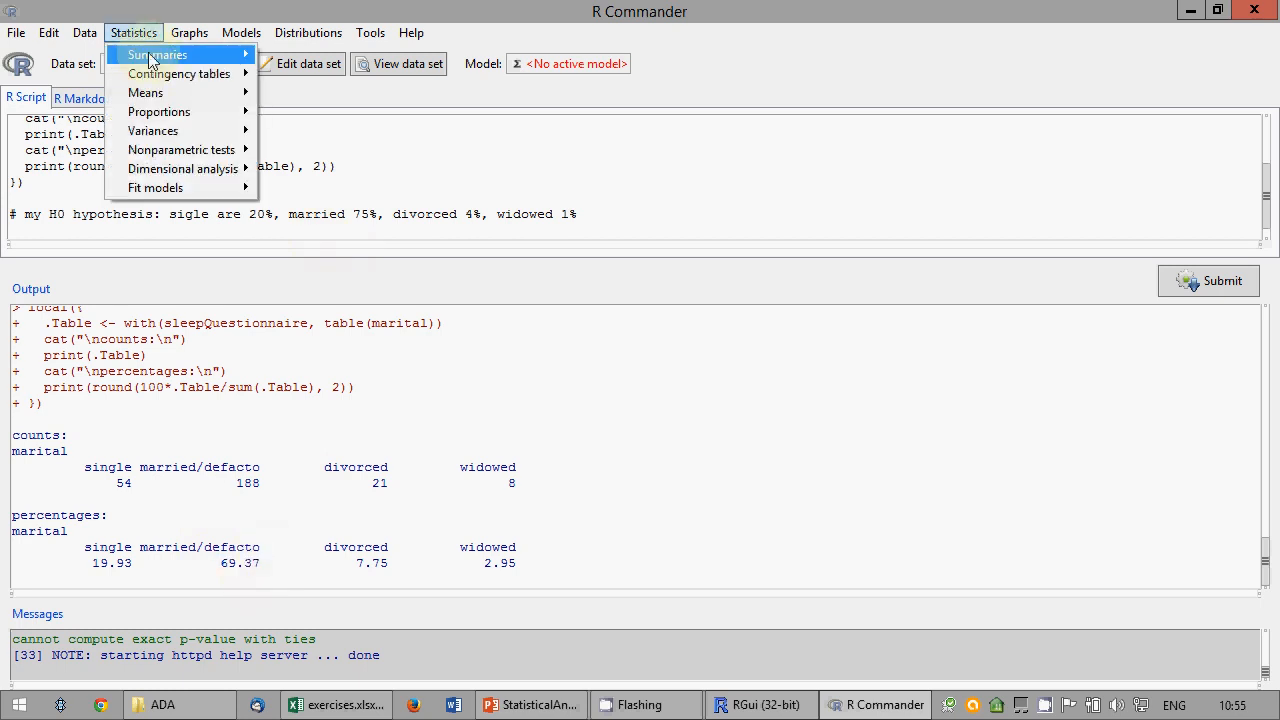
{"action": "mouse_move", "coordinate": [160, 55]}
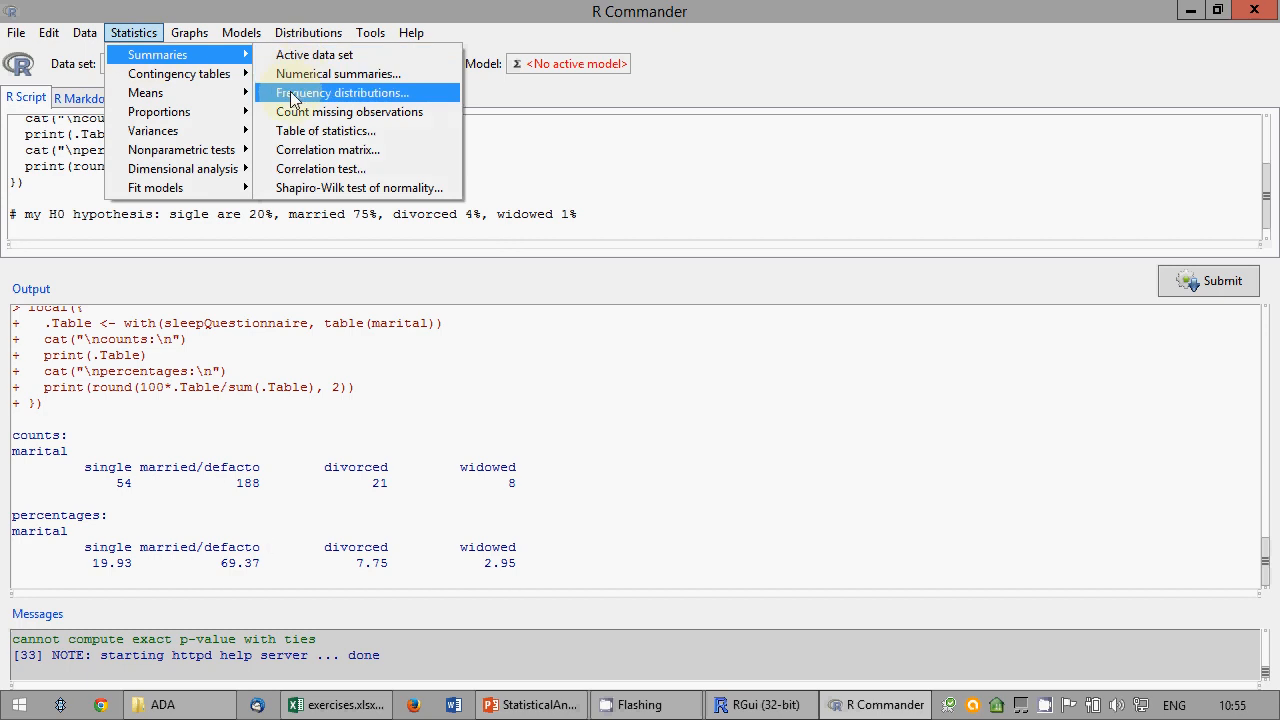
{"action": "left_click", "coordinate": [292, 94]}
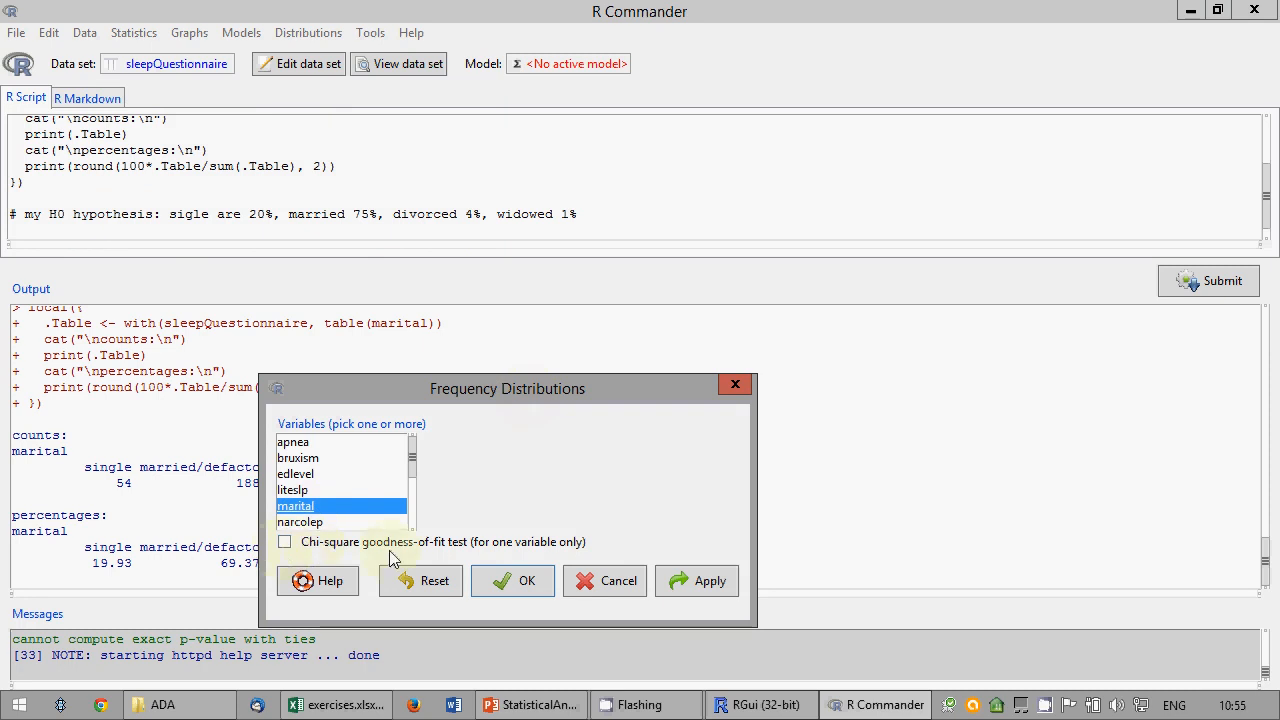
{"action": "left_click", "coordinate": [286, 545]}
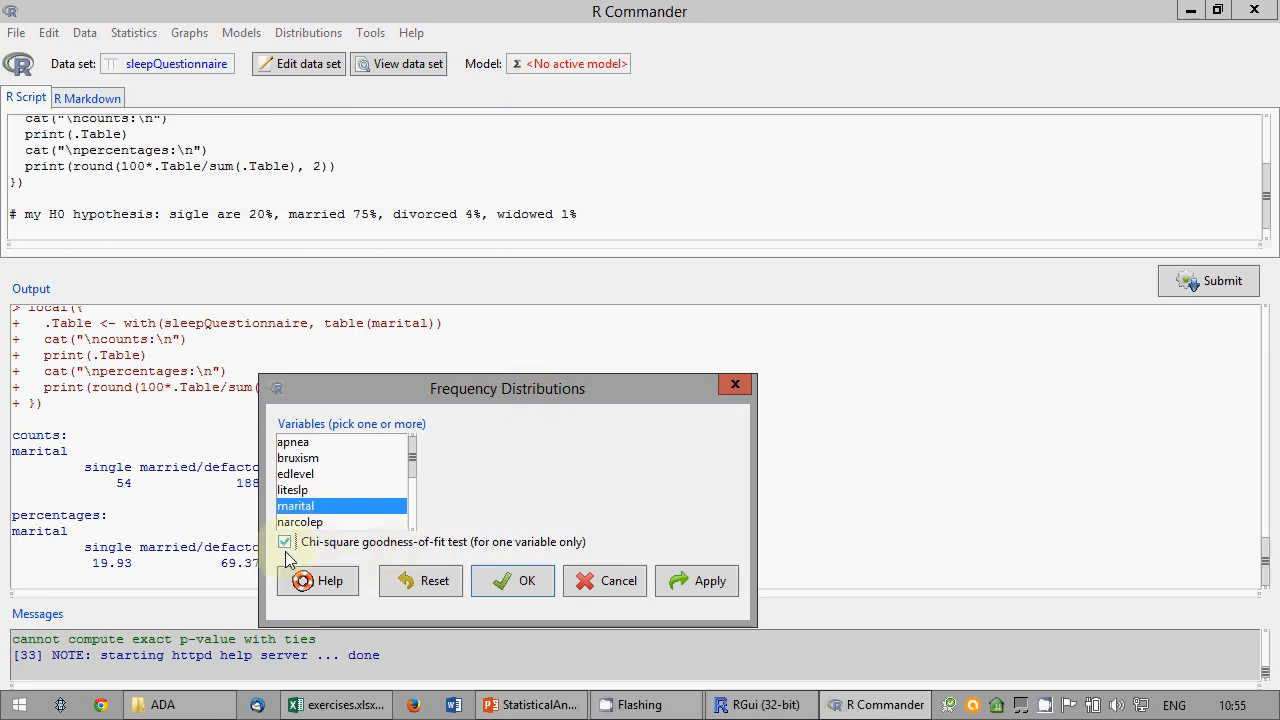
{"action": "left_click", "coordinate": [528, 583]}
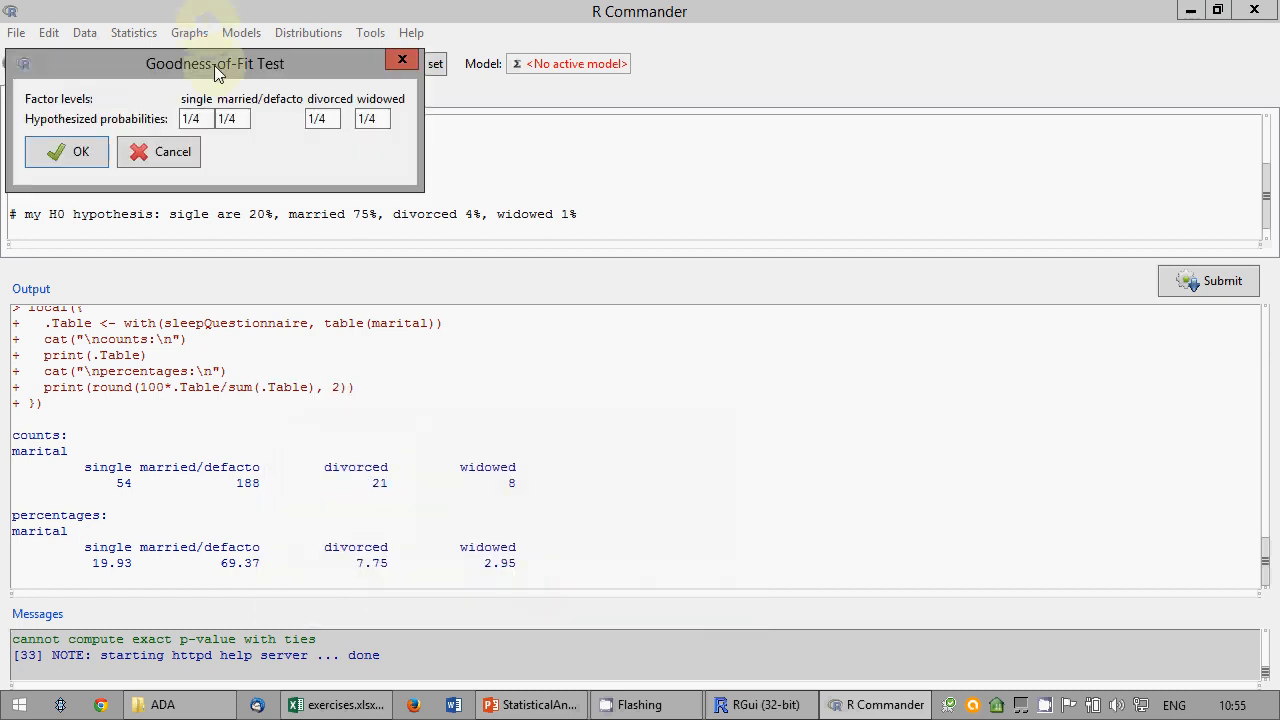
Step: Set the hypothesized probabilities to 0.2 for single and 0.75 for married/defacto, moving the dialog clear of the script comment
{"action": "left_click_drag", "start_coordinate": [214, 65], "coordinate": [403, 314]}
{"action": "left_click_drag", "start_coordinate": [401, 371], "coordinate": [356, 375]}
{"action": "left_click", "coordinate": [386, 375]}
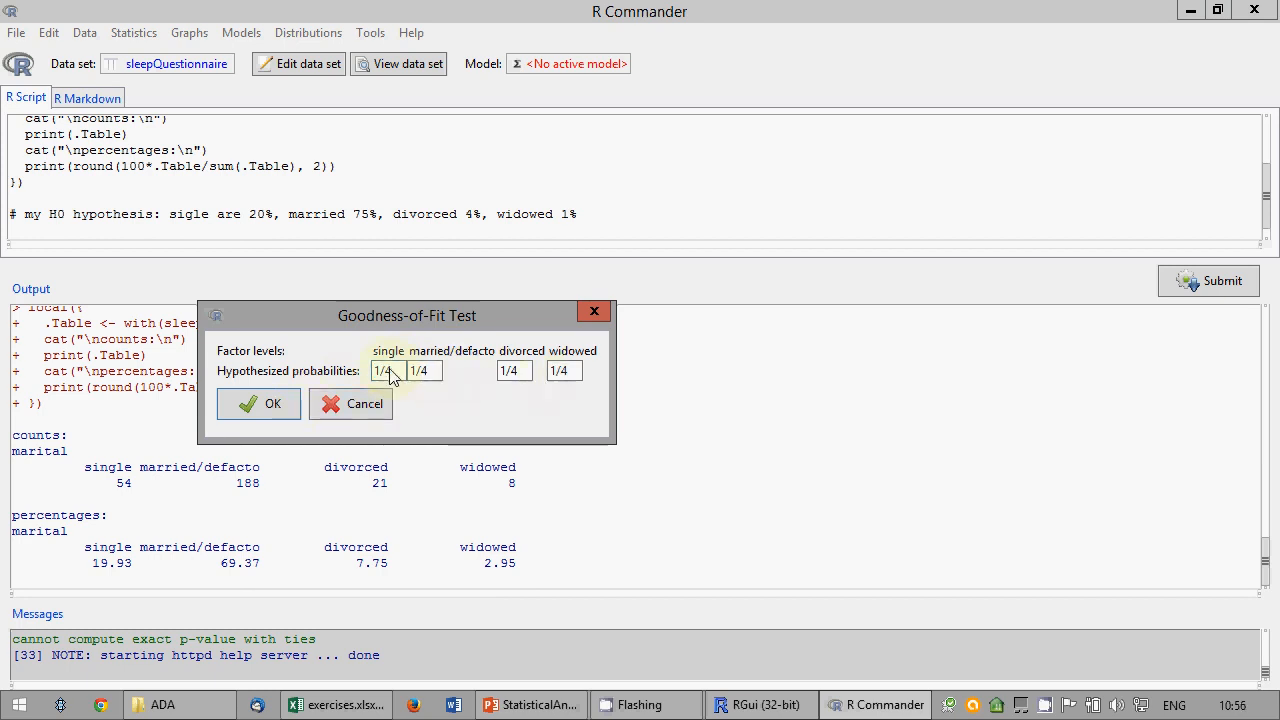
{"action": "left_click_drag", "start_coordinate": [390, 375], "coordinate": [332, 378]}
{"action": "type", "text": "0.2"}
{"action": "left_click_drag", "start_coordinate": [430, 375], "coordinate": [418, 370]}
{"action": "type", "text": "0.75"}
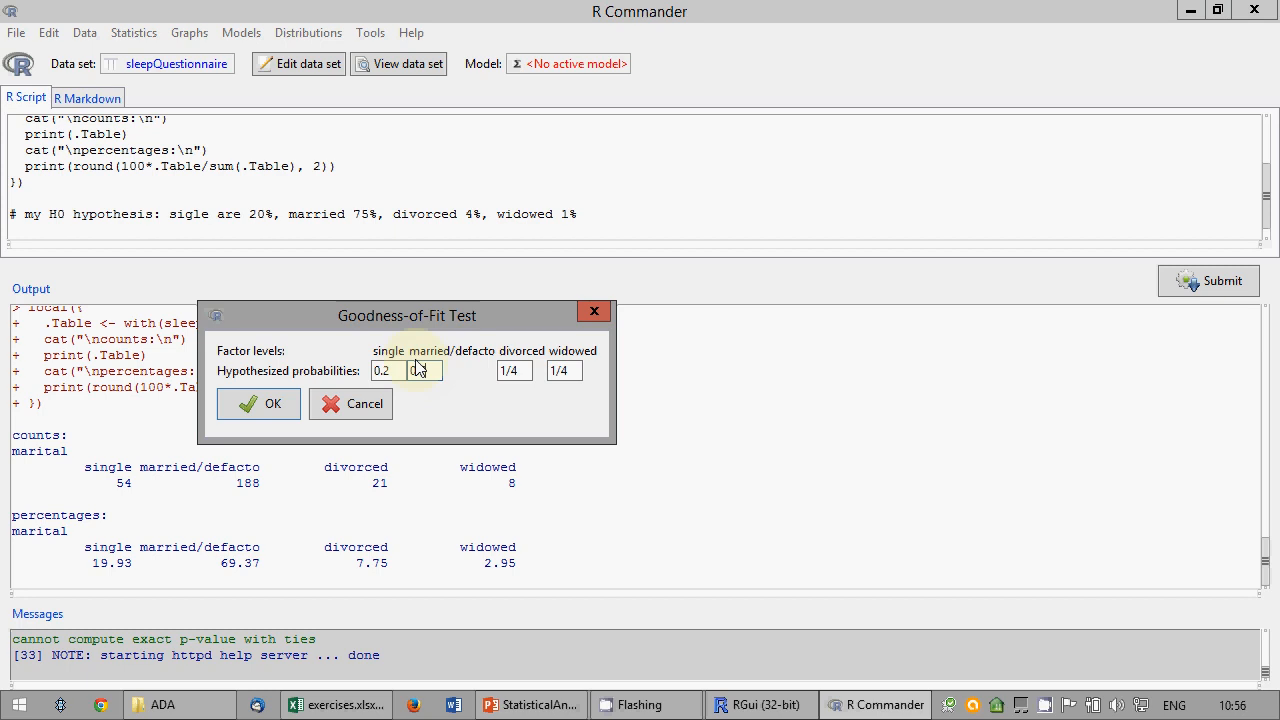
Step: Set the hypothesized probabilities to 0.04 for divorced and 0.01 for widowed, and run the goodness-of-fit test
{"action": "left_click_drag", "start_coordinate": [520, 377], "coordinate": [503, 372]}
{"action": "type", "text": "0"}
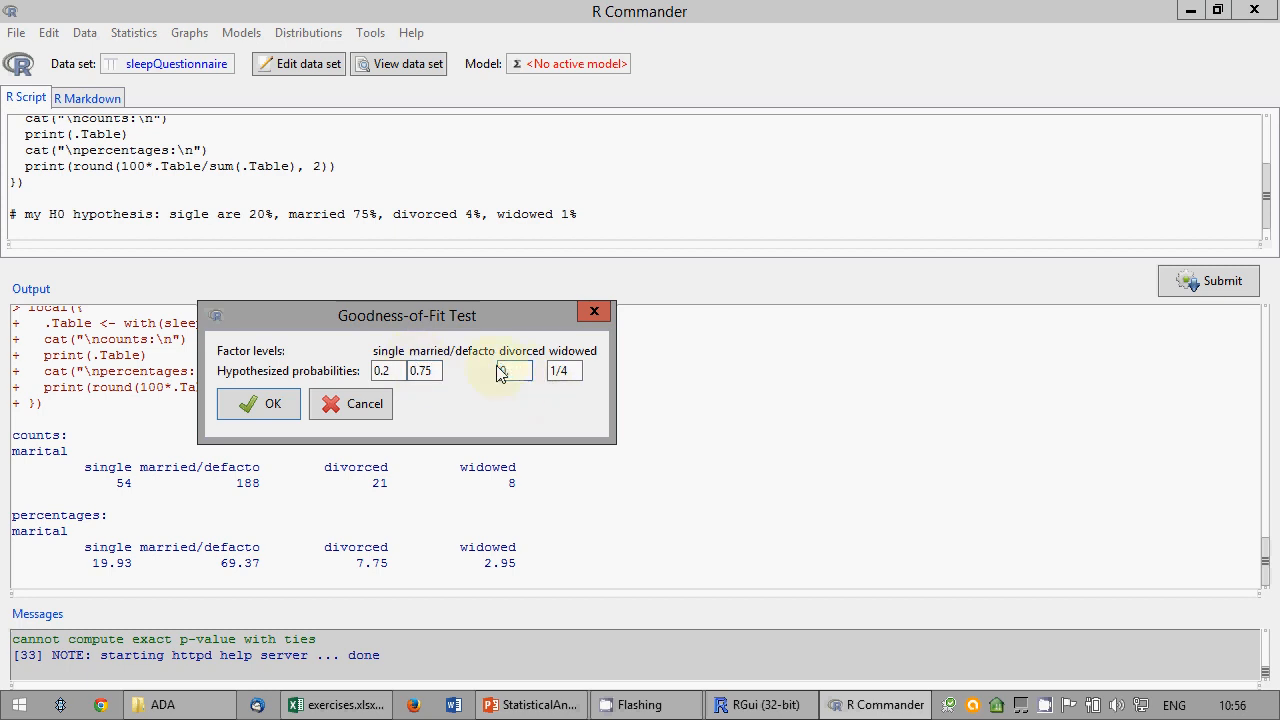
{"action": "type", "text": ".4"}
{"action": "left_click_drag", "start_coordinate": [580, 373], "coordinate": [553, 374]}
{"action": "left_click", "coordinate": [517, 373]}
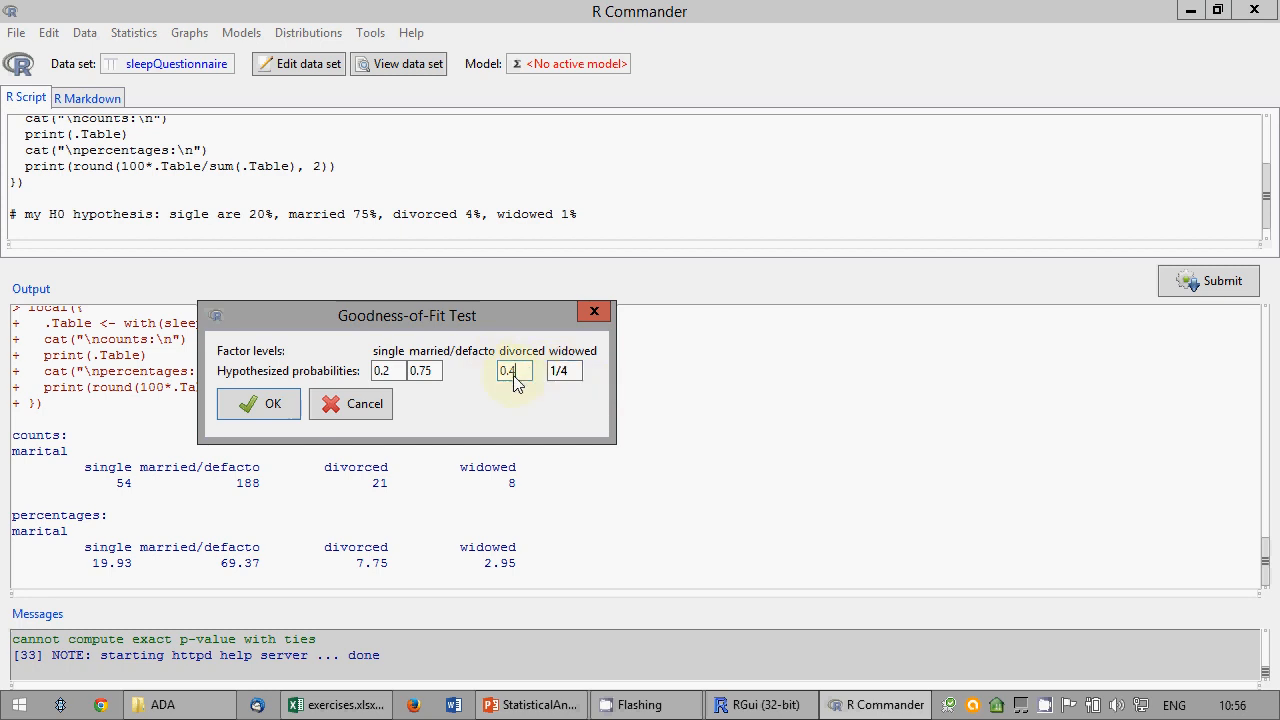
{"action": "type", "text": "0.04"}
{"action": "left_click_drag", "start_coordinate": [592, 372], "coordinate": [540, 370]}
{"action": "type", "text": "0.01"}
{"action": "left_click", "coordinate": [258, 403]}
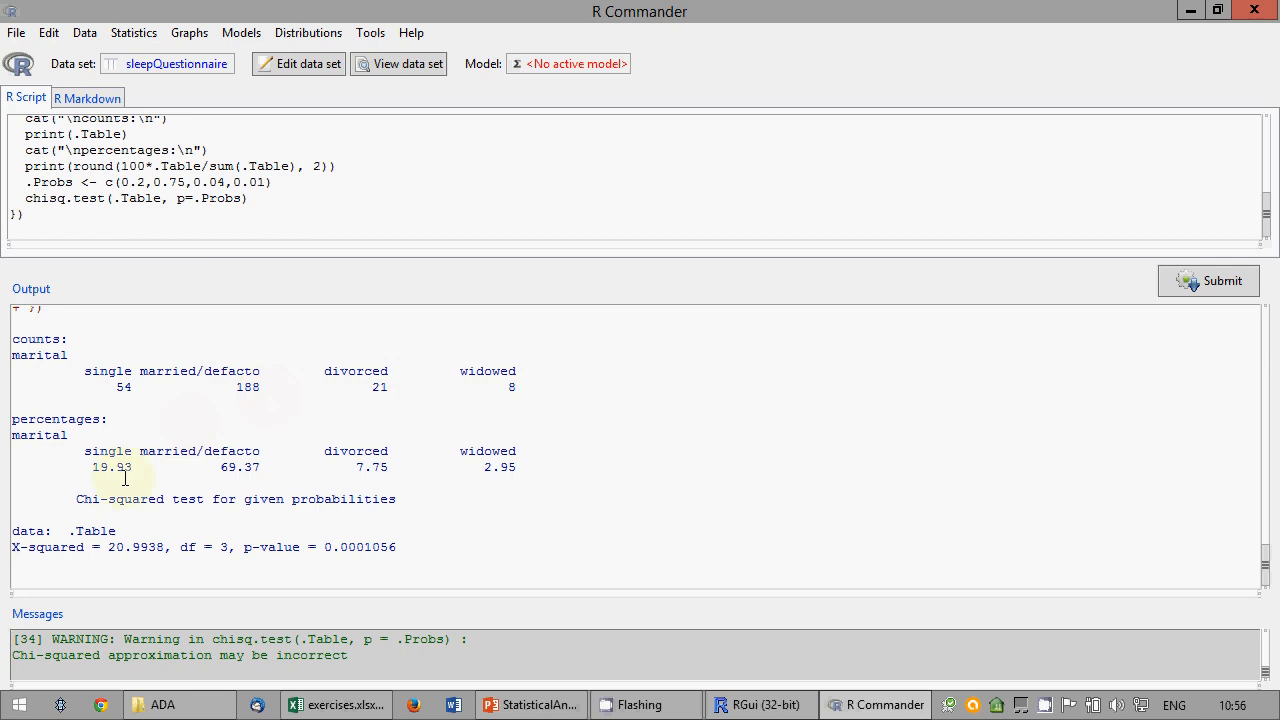
Step: Examine the marital counts and percentages, the X-squared statistic and the p-value in the chi-squared test output
{"action": "left_click_drag", "start_coordinate": [14, 337], "coordinate": [594, 486]}
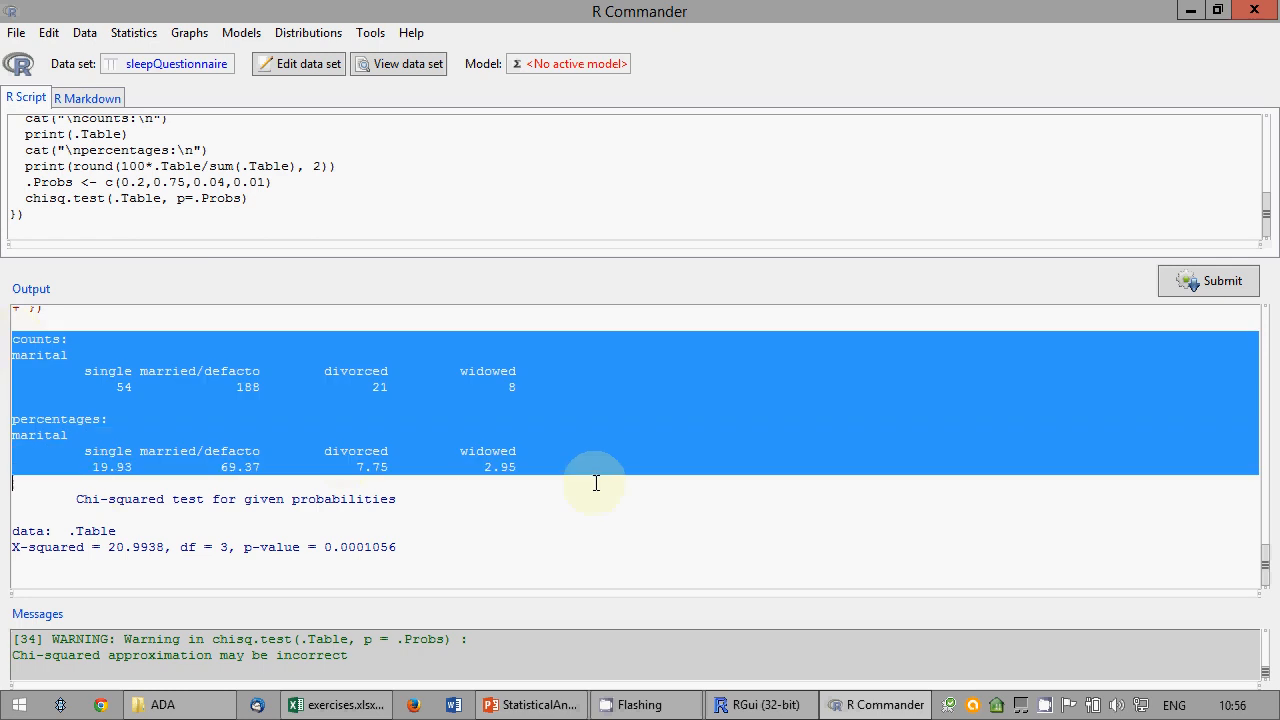
{"action": "left_click", "coordinate": [430, 502]}
{"action": "left_click_drag", "start_coordinate": [76, 499], "coordinate": [213, 492]}
{"action": "left_click_drag", "start_coordinate": [101, 547], "coordinate": [165, 543]}
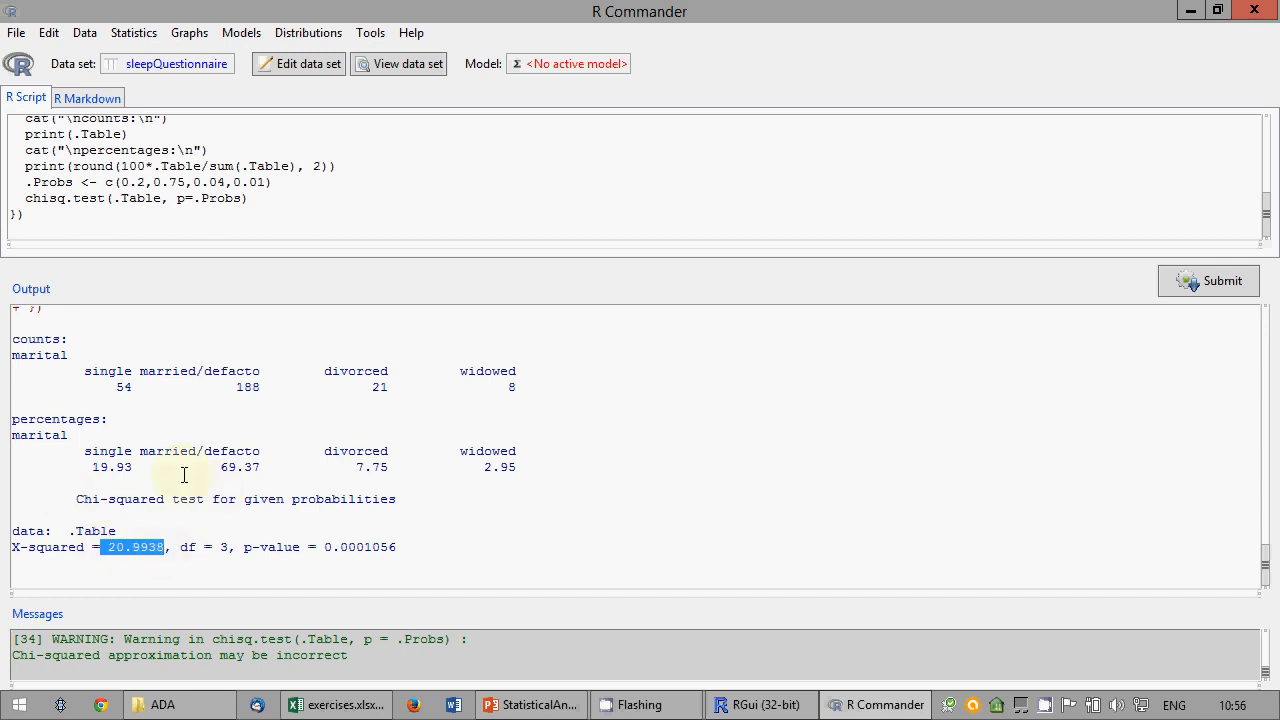
{"action": "left_click_drag", "start_coordinate": [321, 547], "coordinate": [429, 548]}
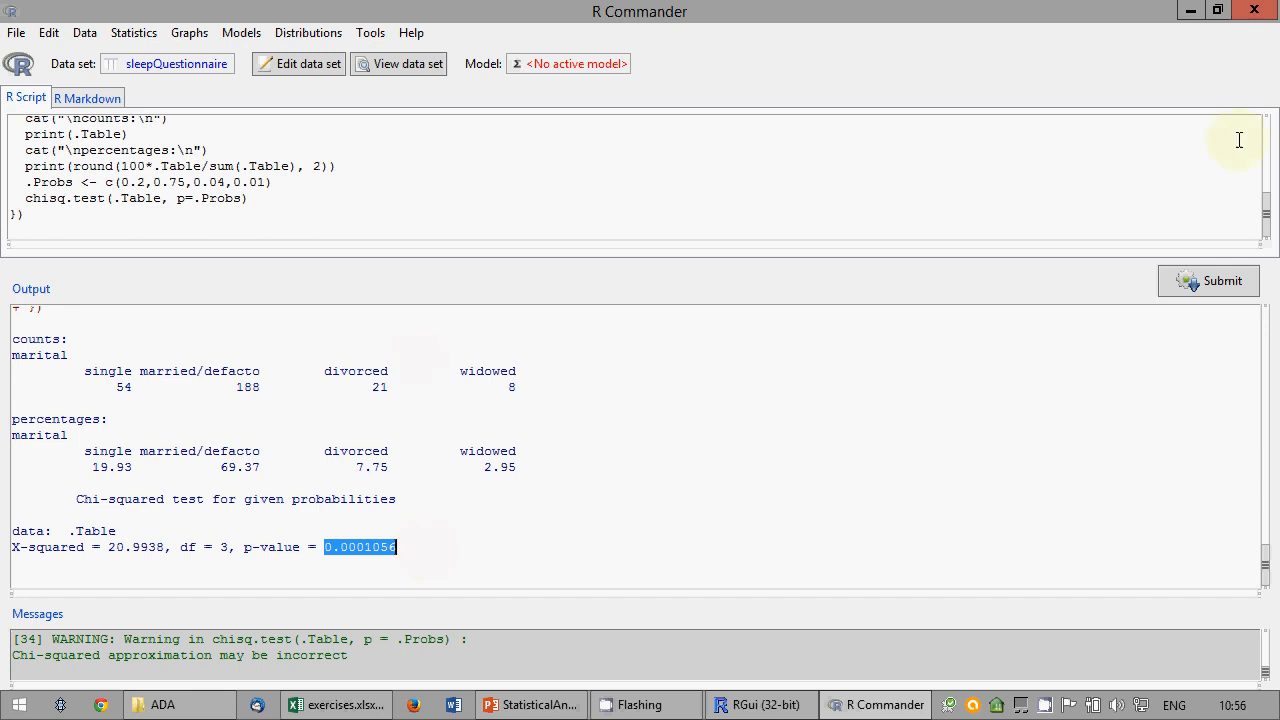
Step: Add a conclusion comment: H0 rejected, we are SURE that single is not 20% or married not 75% or divorced not 4% or widowed not 1%
{"action": "left_click", "coordinate": [936, 212]}
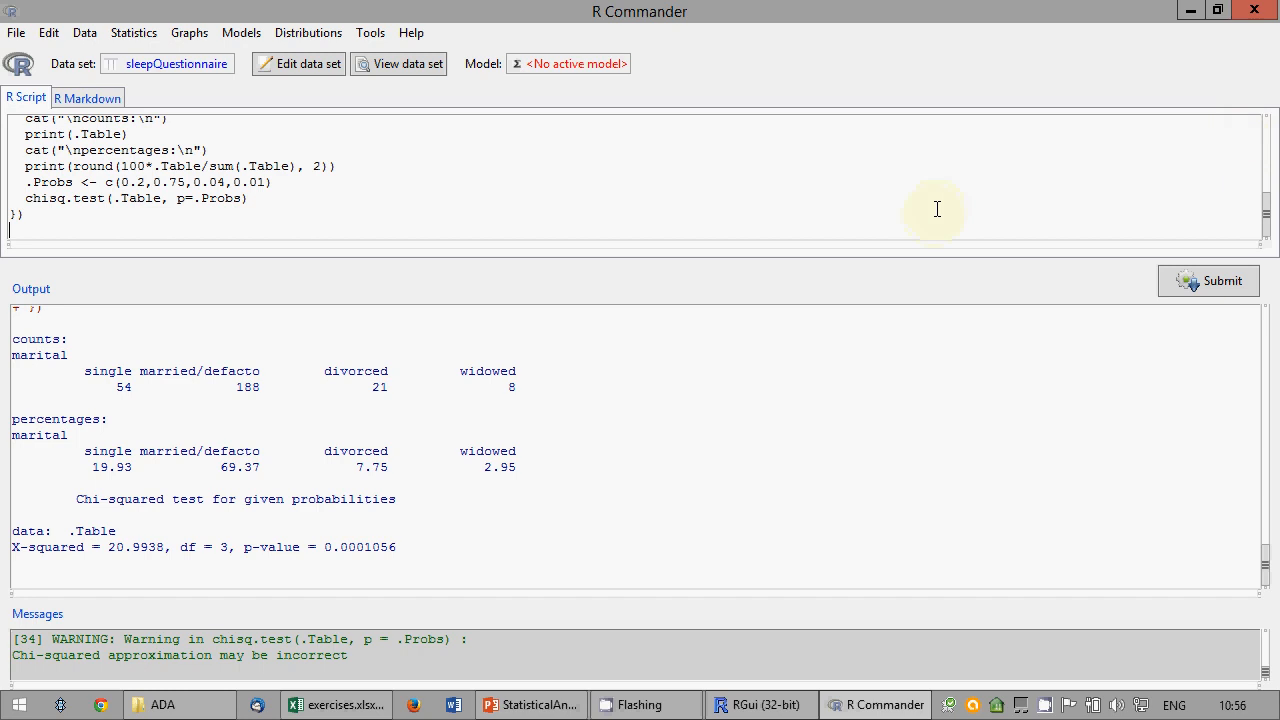
{"action": "key", "text": "Return"}
{"action": "key", "text": "Return"}
{"action": "type", "text": "# conclusion:"}
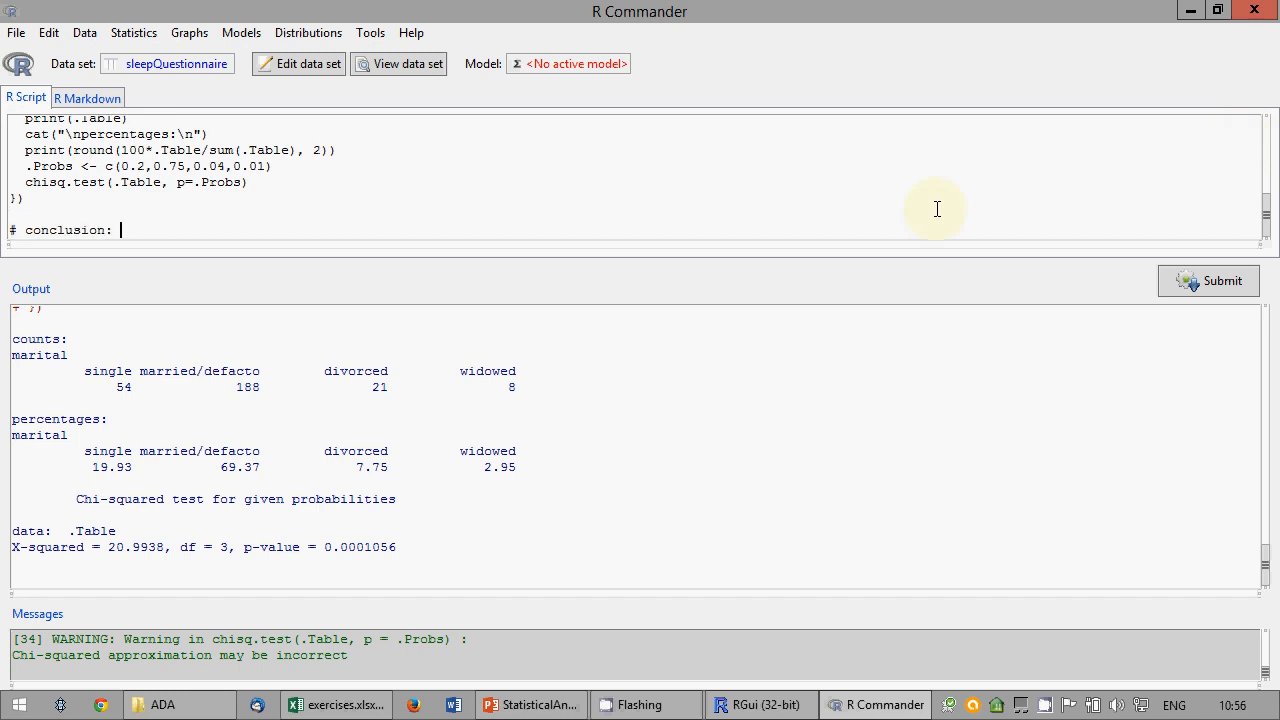
{"action": "type", "text": " H0 rejected, we are SURE th"}
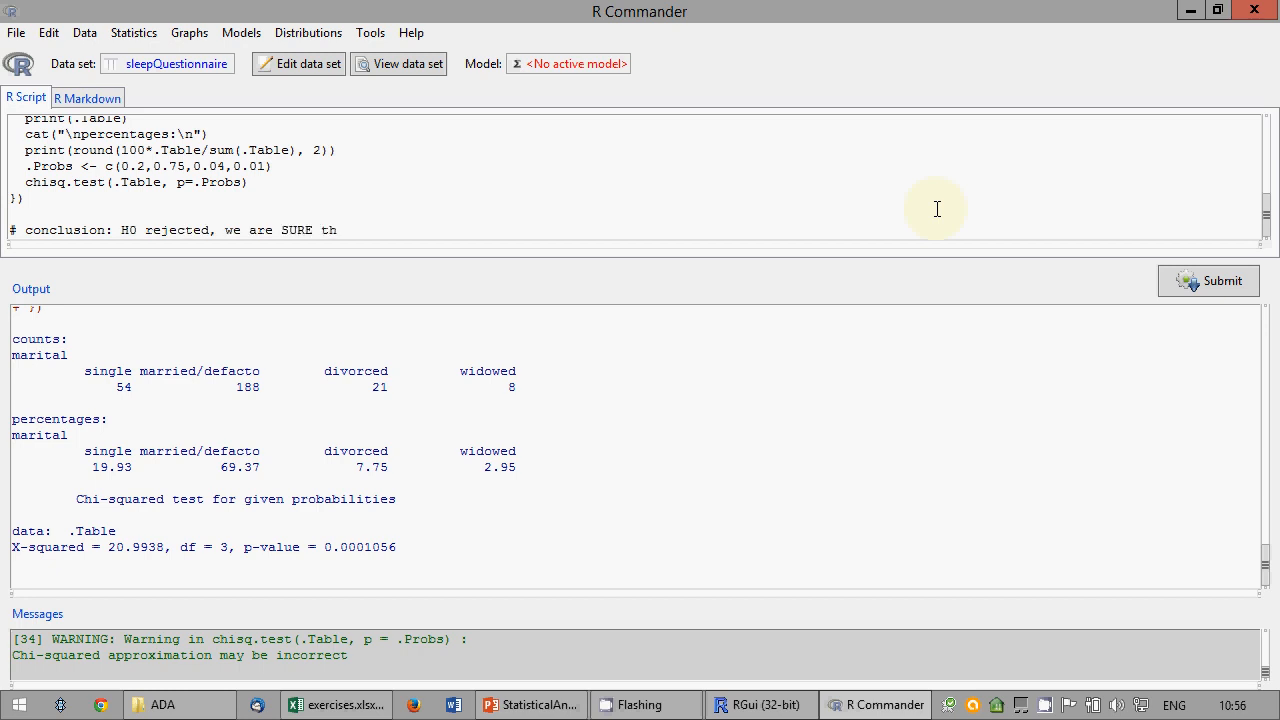
{"action": "type", "text": "at sigle is not 20% or married is not 75% or divorced is not 4% or widoed is not 1%"}
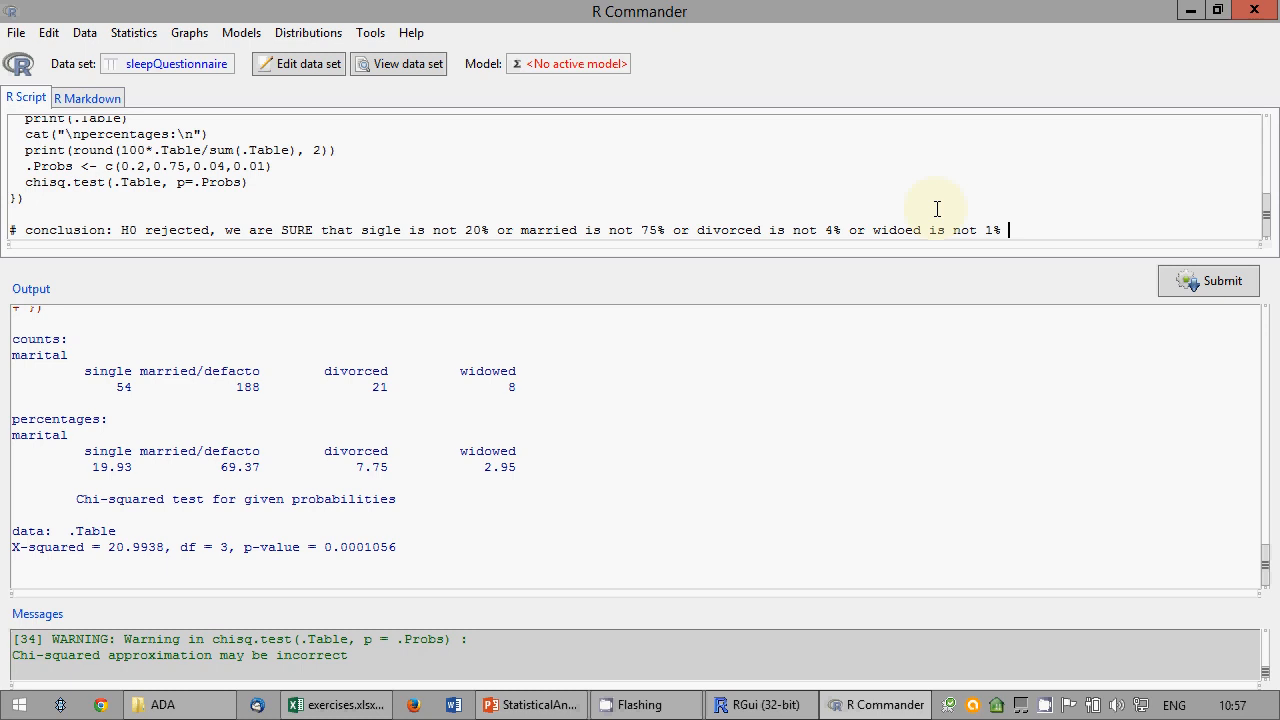
Step: Add the script comment "# H0: 10% of people answer yes to bruxism, 90% no." below the marital conclusion
{"action": "key", "text": "Return"}
{"action": "key", "text": "Return"}
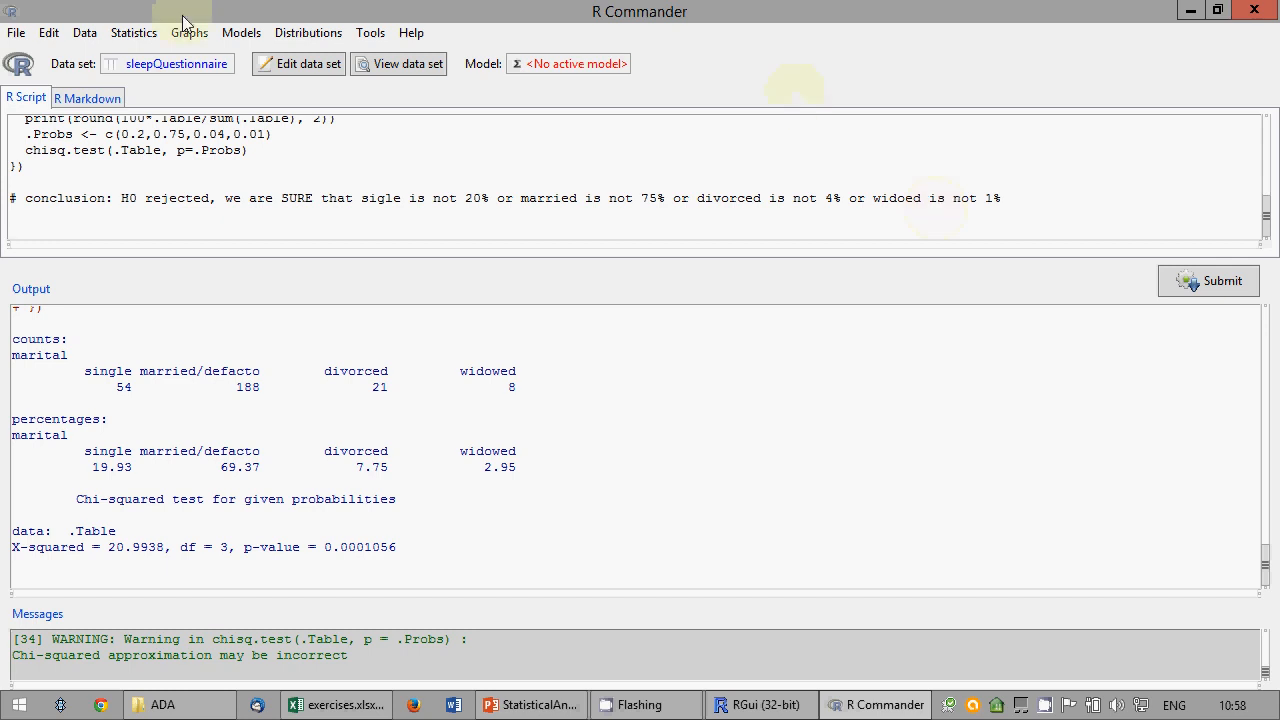
{"action": "type", "text": "# H0"}
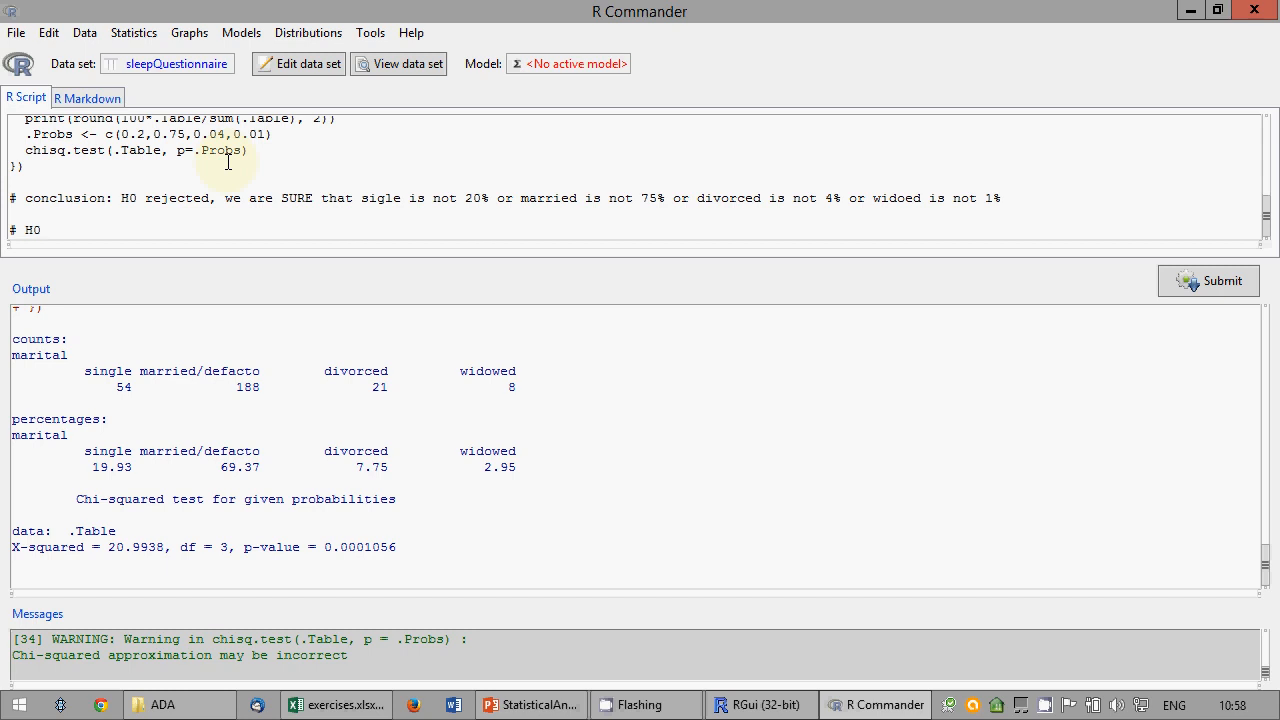
{"action": "type", "text": ": 10% of people ansswer yes"}
{"action": "left_click", "coordinate": [190, 230]}
{"action": "key", "text": "BackSpace"}
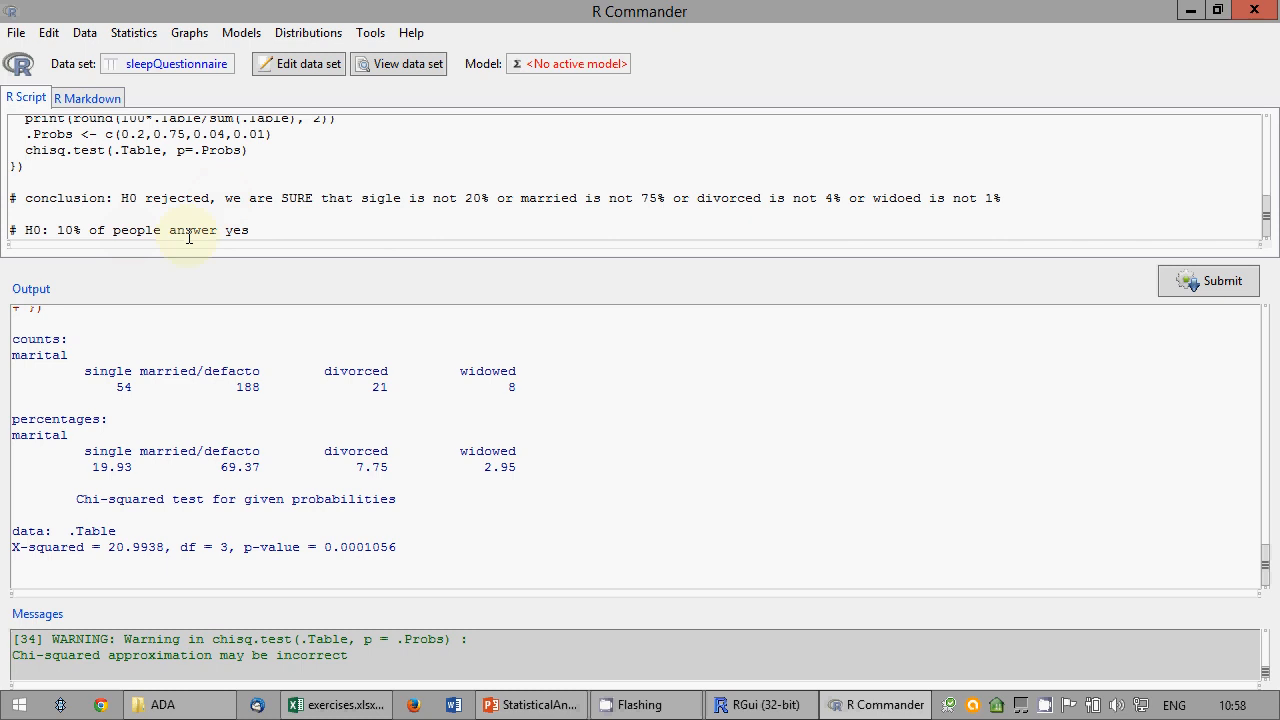
{"action": "type", "text": "to bruxism, 90% no."}
{"action": "key", "text": "Return"}
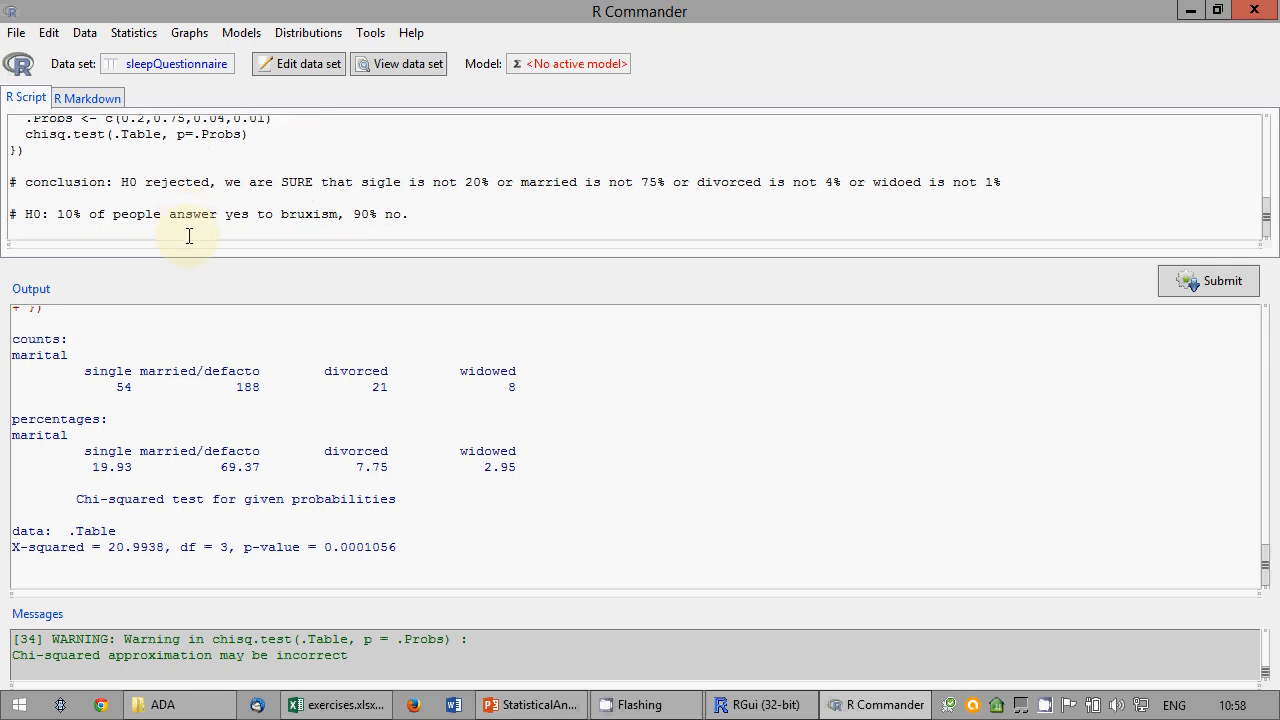
Step: Request a frequency distribution of the bruxism variable with the chi-square goodness-of-fit test enabled
{"action": "left_click", "coordinate": [139, 37]}
{"action": "mouse_move", "coordinate": [241, 33]}
{"action": "mouse_move", "coordinate": [133, 33]}
{"action": "mouse_move", "coordinate": [160, 55]}
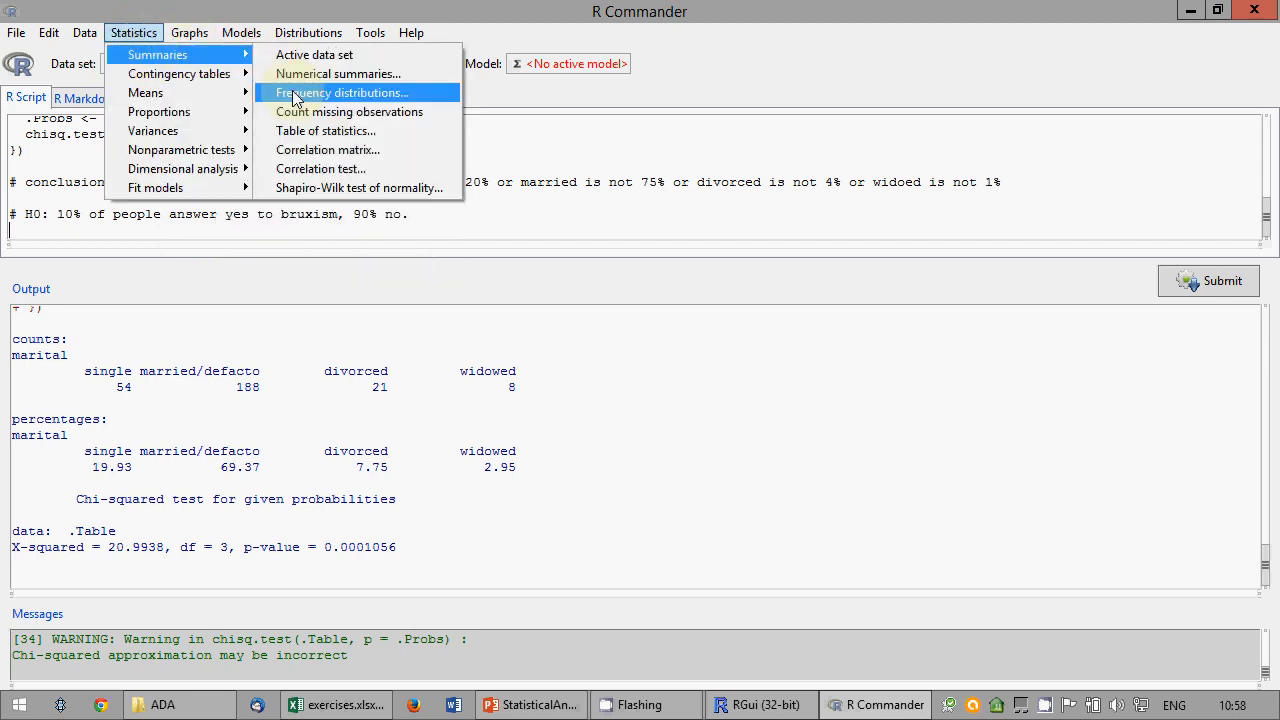
{"action": "left_click", "coordinate": [293, 92]}
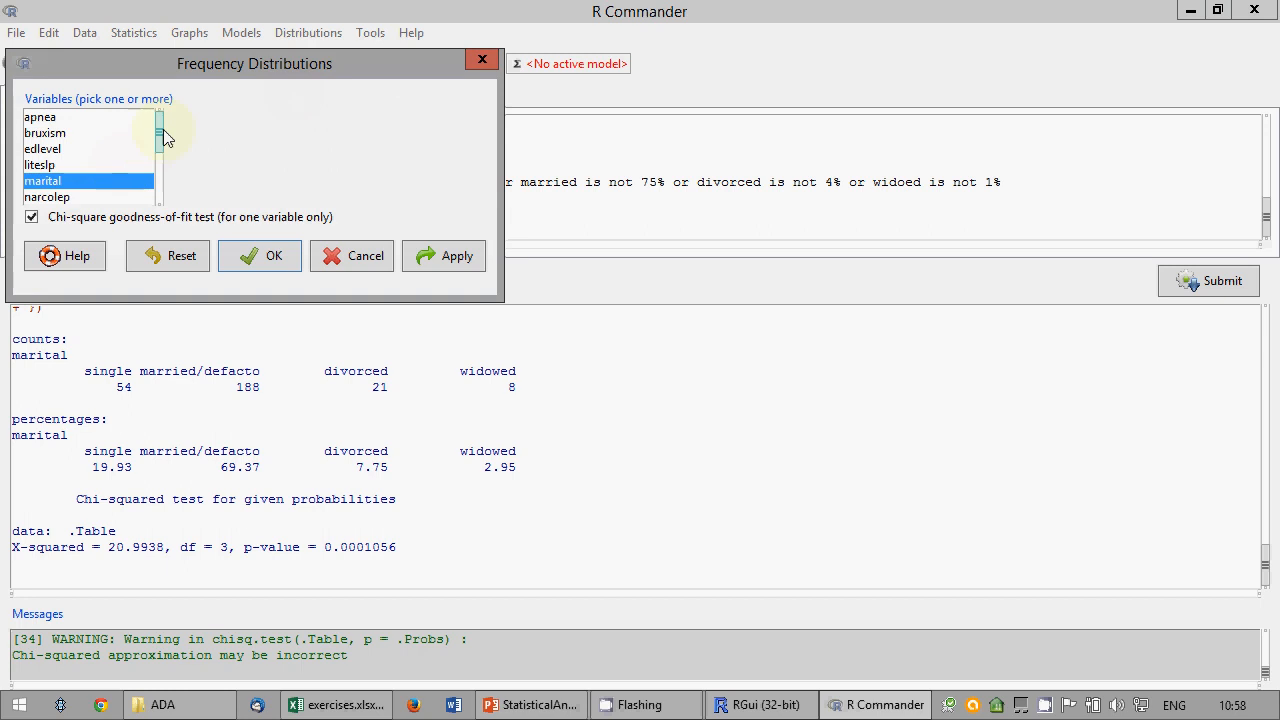
{"action": "left_click", "coordinate": [45, 133]}
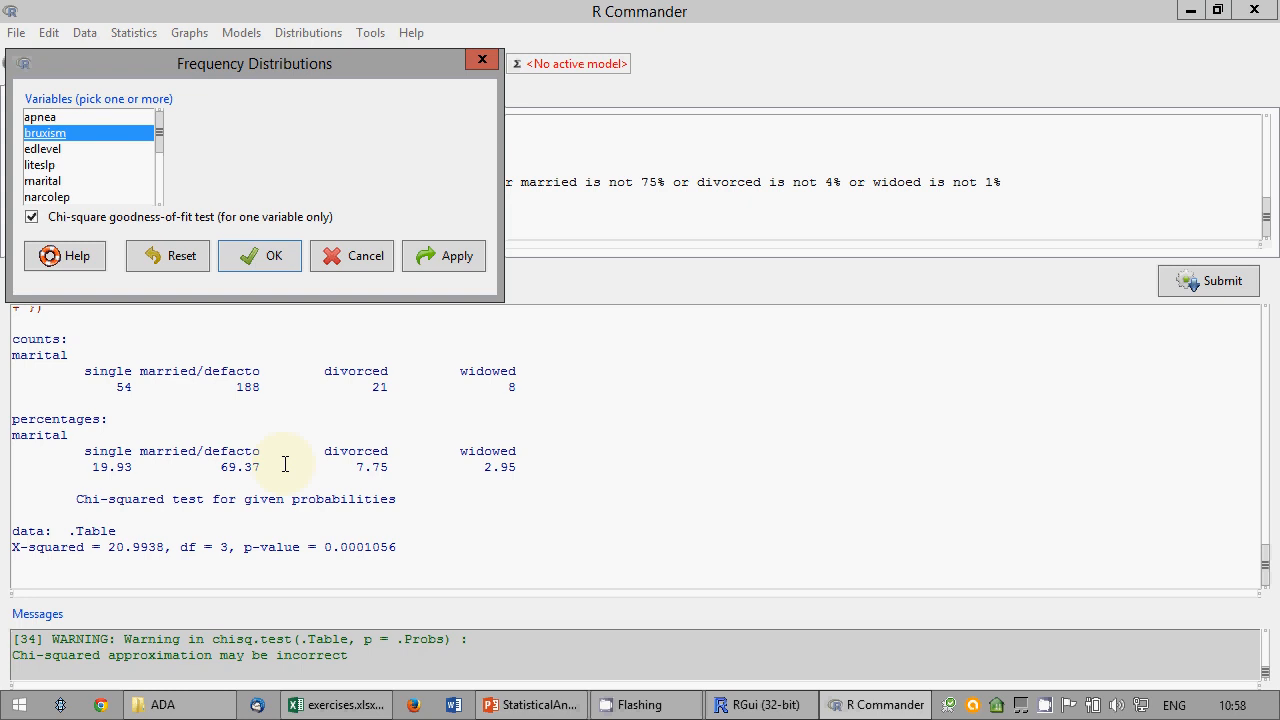
{"action": "left_click", "coordinate": [260, 257]}
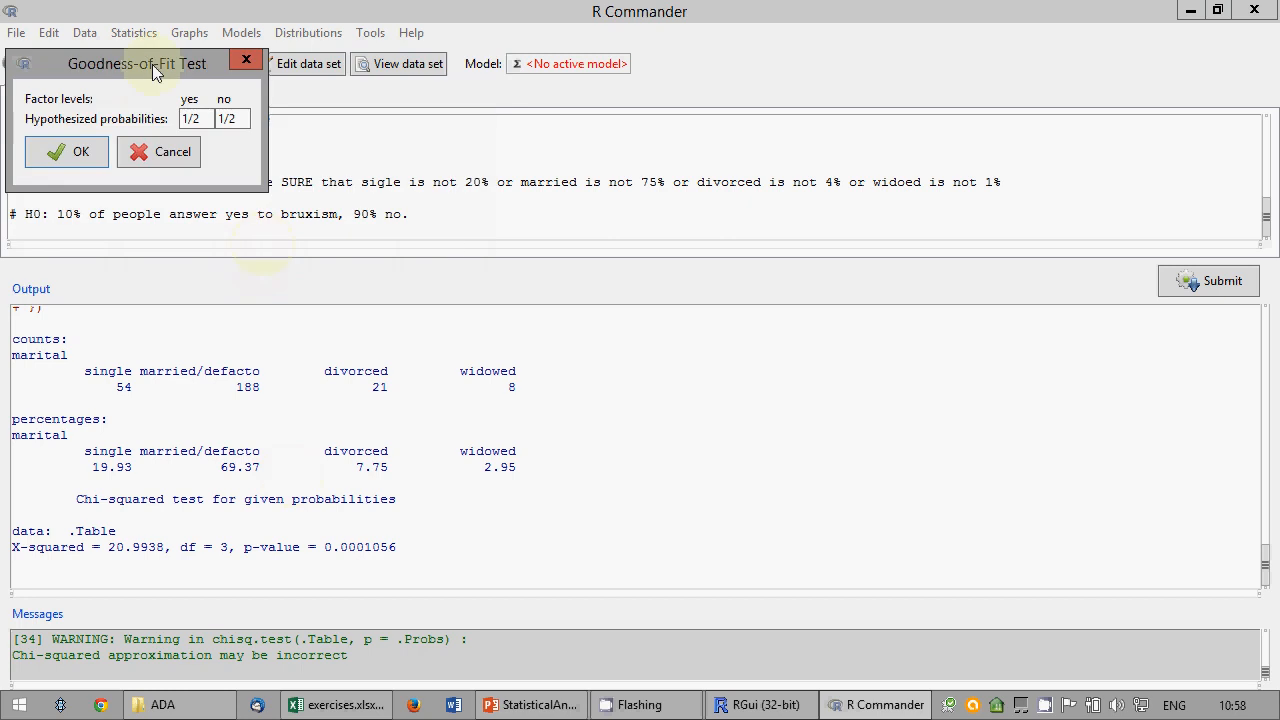
Step: Set the hypothesized probabilities to 0.1 for yes and 0.9 for no, run the goodness-of-fit test and check its p-value
{"action": "left_click_drag", "start_coordinate": [540, 487], "coordinate": [515, 487]}
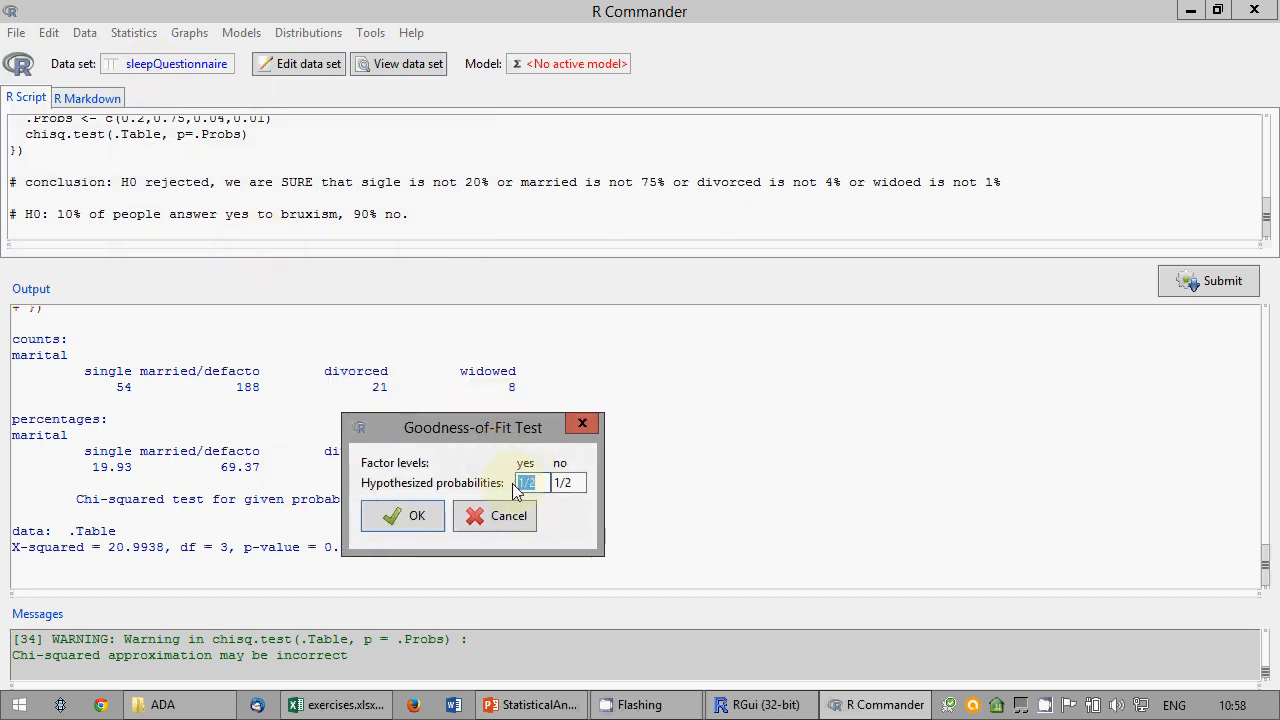
{"action": "type", "text": "0.1"}
{"action": "left_click_drag", "start_coordinate": [578, 484], "coordinate": [545, 490]}
{"action": "type", "text": "0.9"}
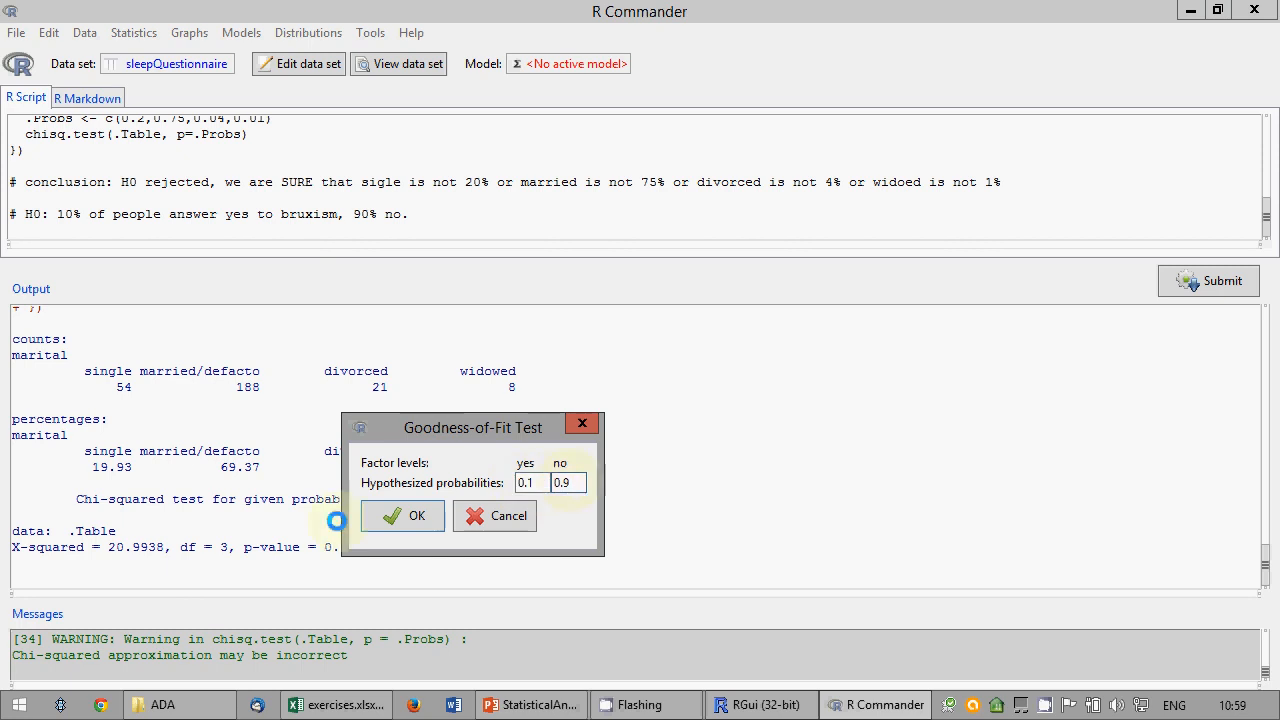
{"action": "left_click", "coordinate": [412, 516]}
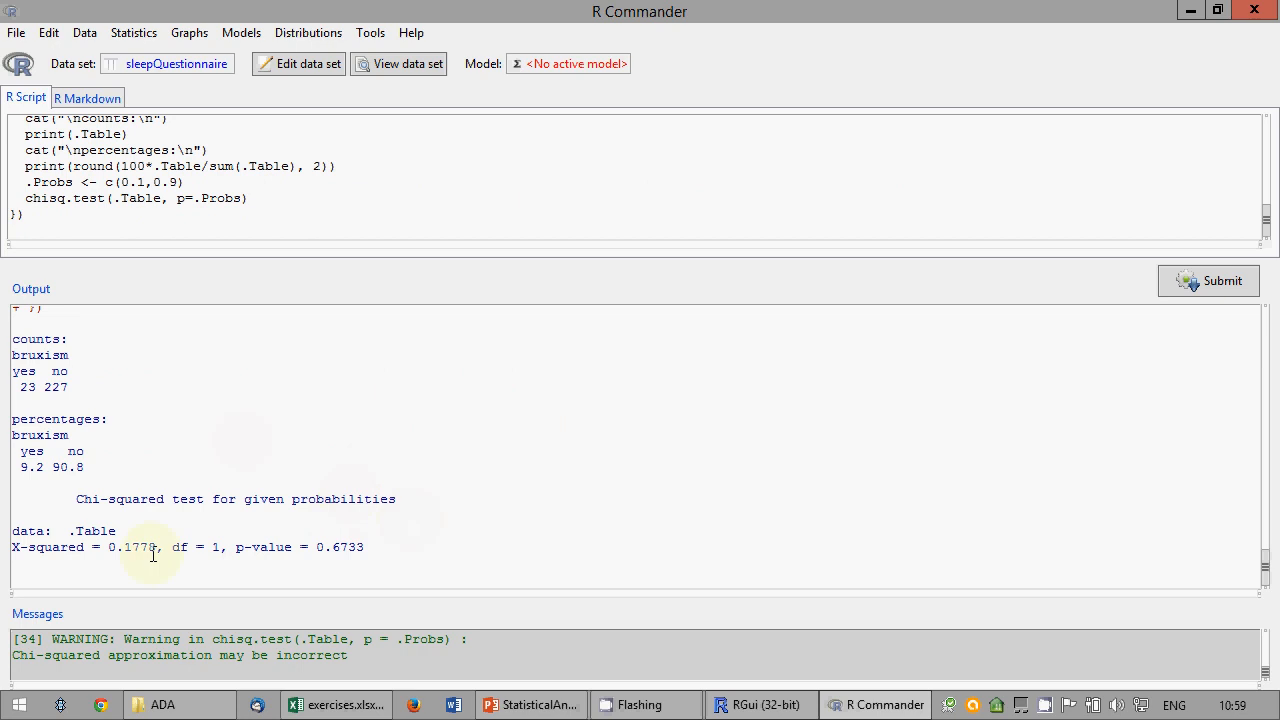
{"action": "left_click_drag", "start_coordinate": [325, 547], "coordinate": [367, 548]}
{"action": "left_click", "coordinate": [368, 547]}
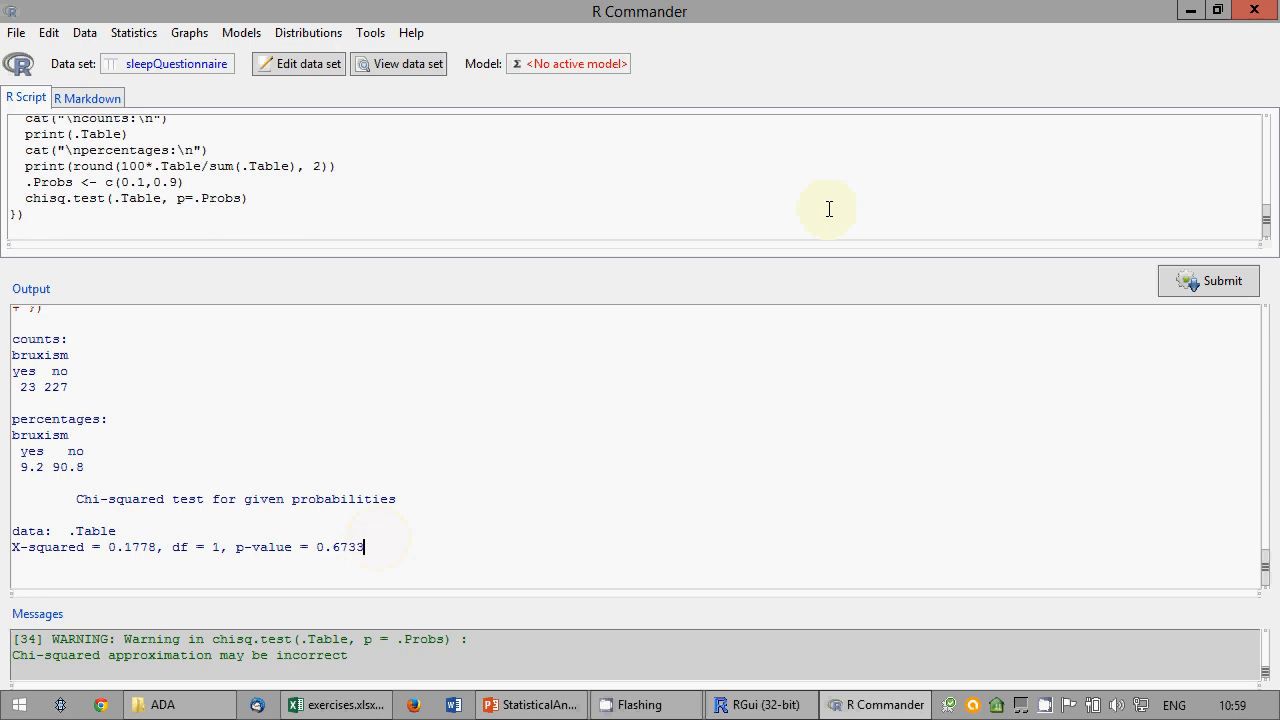
Step: Copy the bruxism H0 comment to a new line below the generated chi-square test code
{"action": "left_click_drag", "start_coordinate": [1266, 223], "coordinate": [1266, 195]}
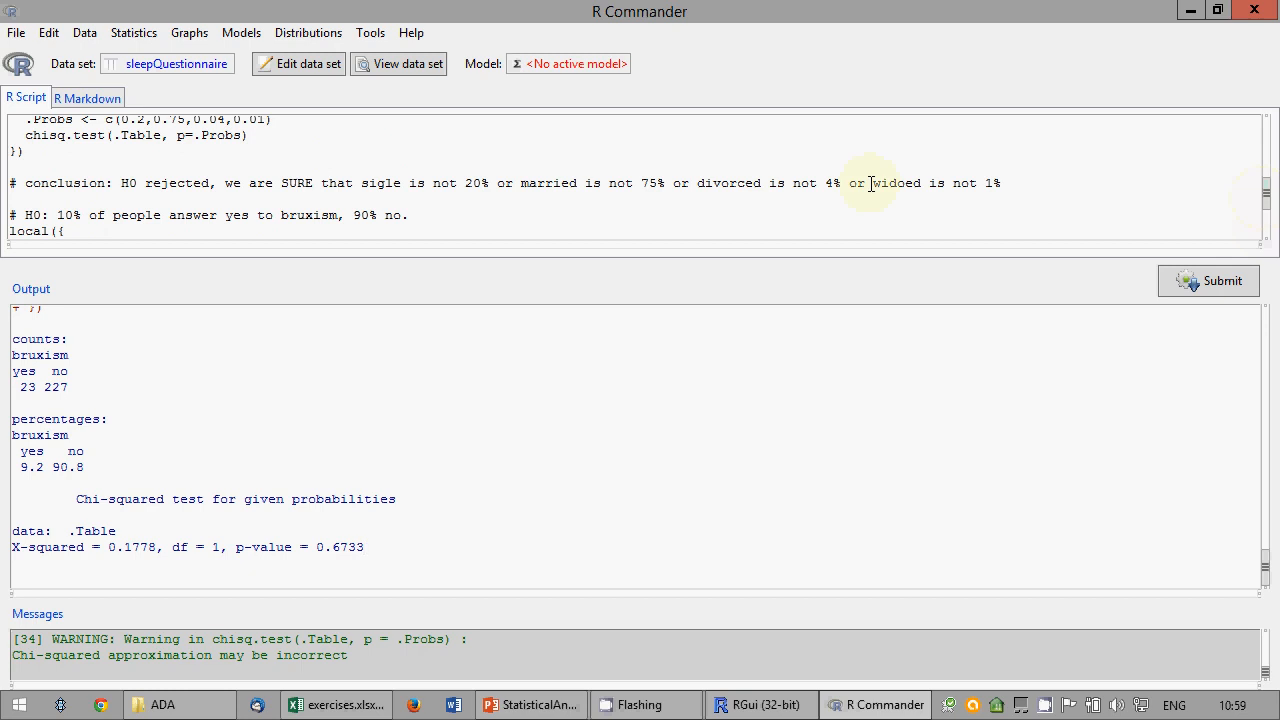
{"action": "left_click_drag", "start_coordinate": [14, 215], "coordinate": [462, 217]}
{"action": "key", "text": "ctrl+c"}
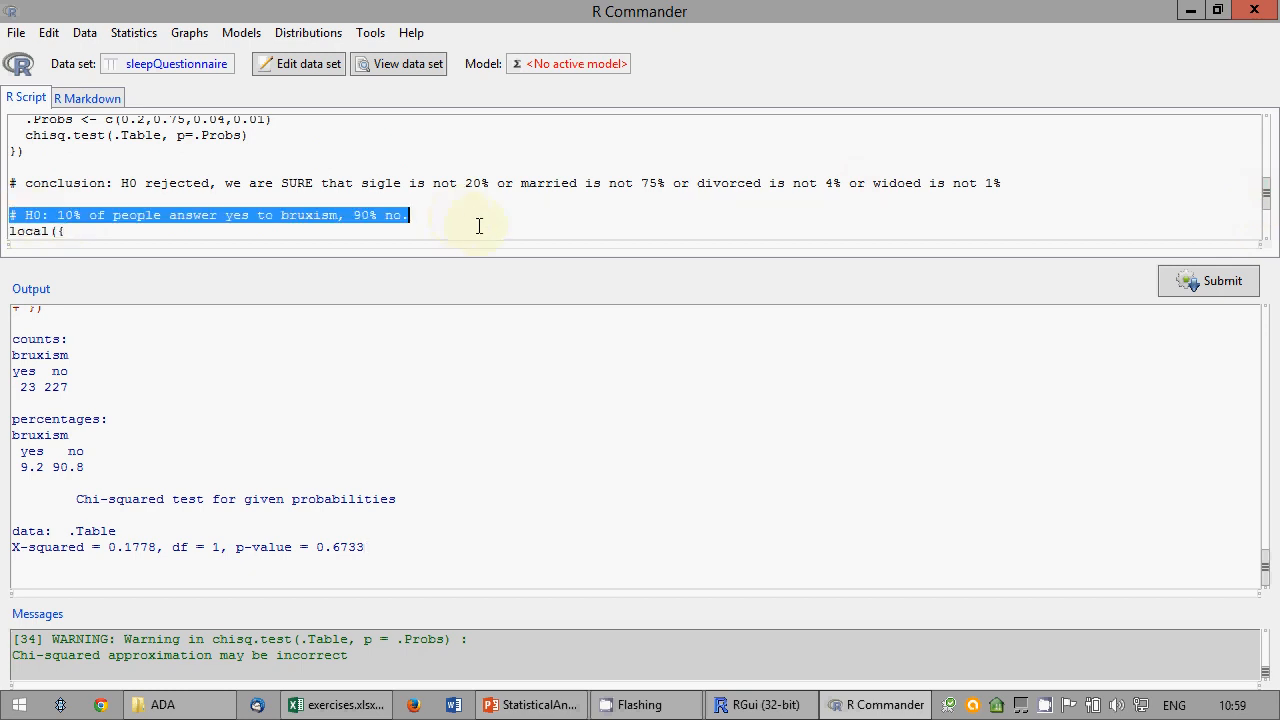
{"action": "scroll", "coordinate": [480, 226], "scroll_direction": "down", "scroll_amount": 3}
{"action": "left_click", "coordinate": [457, 225]}
{"action": "key", "text": "Return"}
{"action": "key", "text": "Return"}
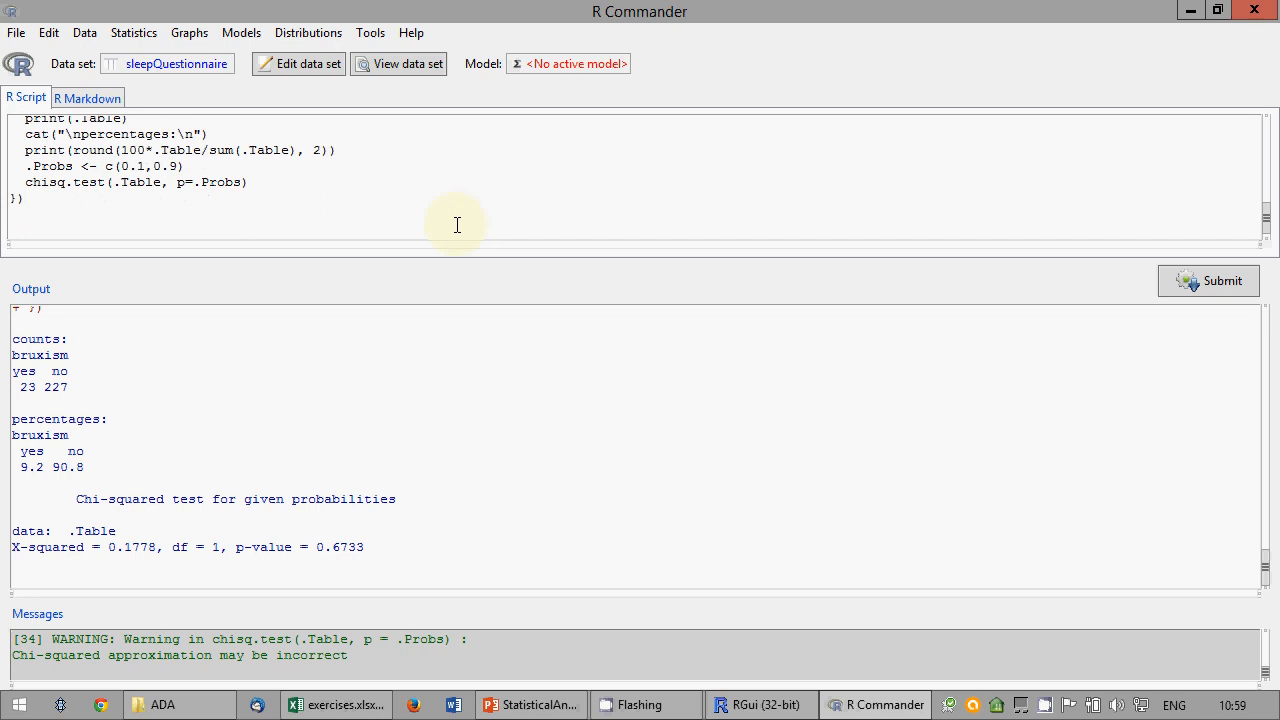
{"action": "key", "text": "ctrl+v"}
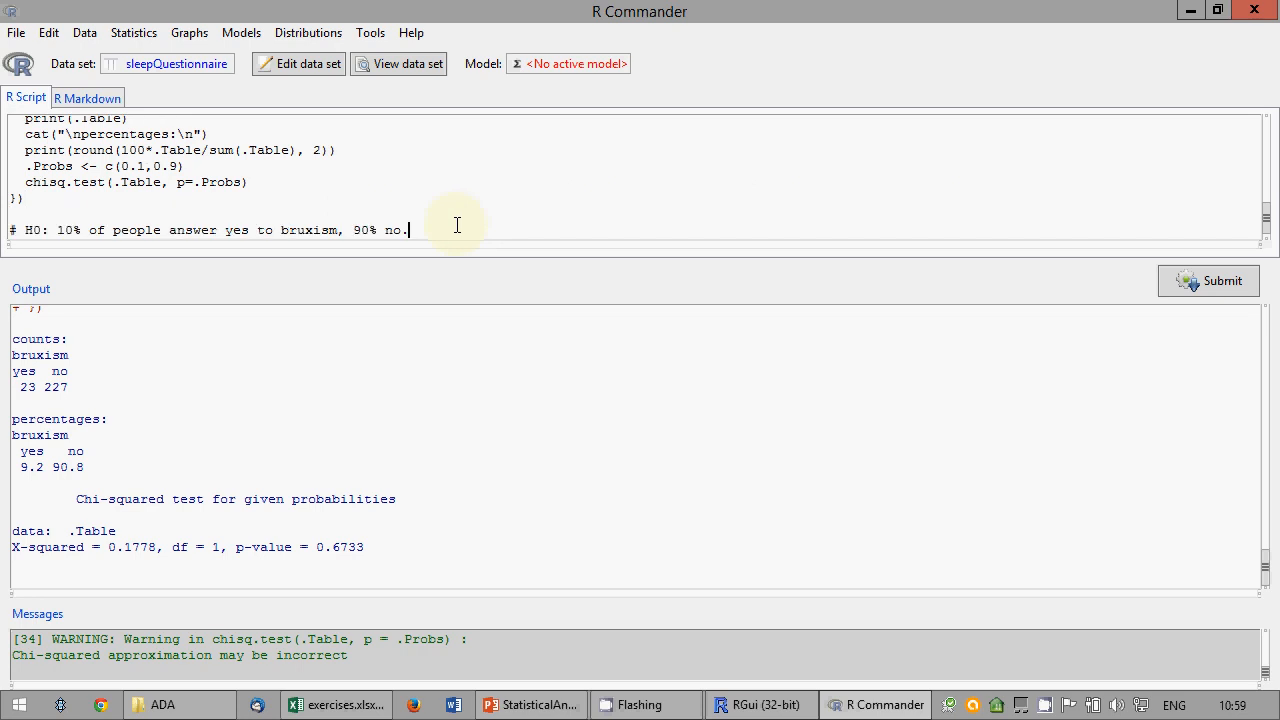
Step: Replace the "H0:" opening of the copied comment with "we accept H0 and therefore it CAN BE that"
{"action": "left_click", "coordinate": [26, 228]}
{"action": "type", "text": "we accept"}
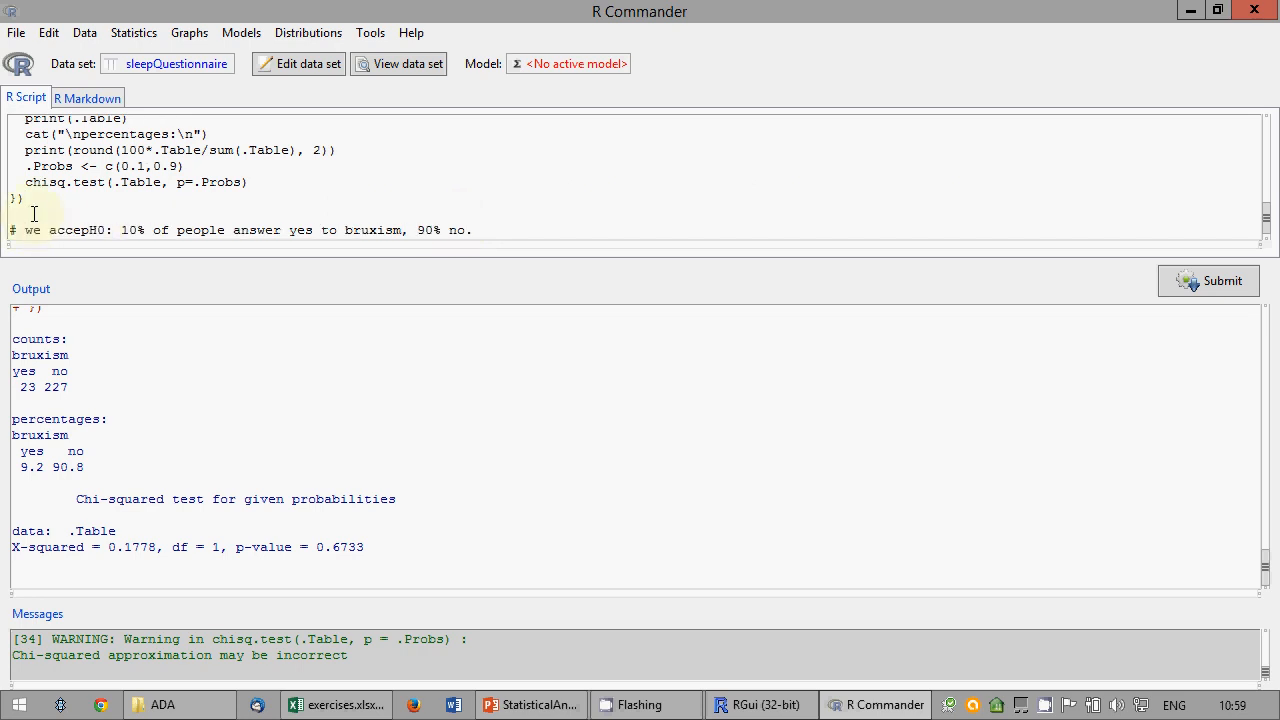
{"action": "key", "text": "BackSpace"}
{"action": "key", "text": "BackSpace"}
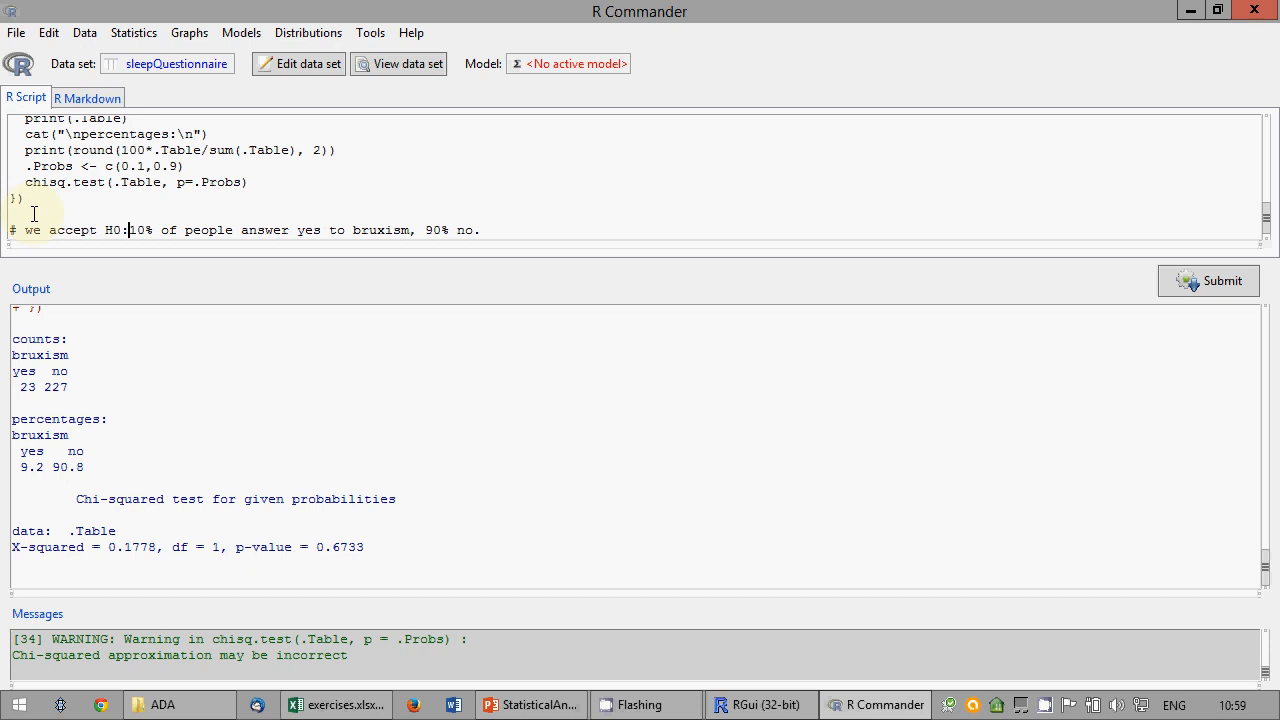
{"action": "type", "text": ", a"}
{"action": "key", "text": "BackSpace"}
{"action": "key", "text": "BackSpace"}
{"action": "key", "text": "BackSpace"}
{"action": "type", "text": "and"}
{"action": "key", "text": "BackSpace"}
{"action": "key", "text": "BackSpace"}
{"action": "key", "text": "BackSpace"}
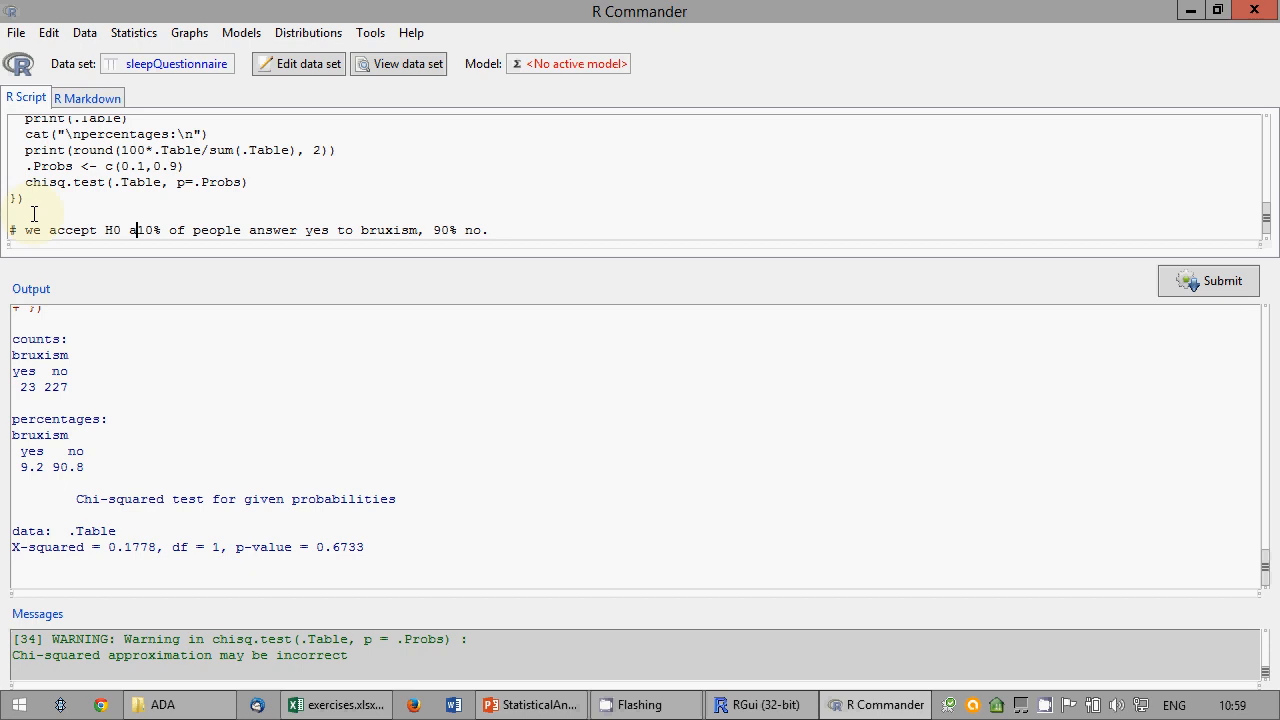
{"action": "type", "text": "nd therefore "}
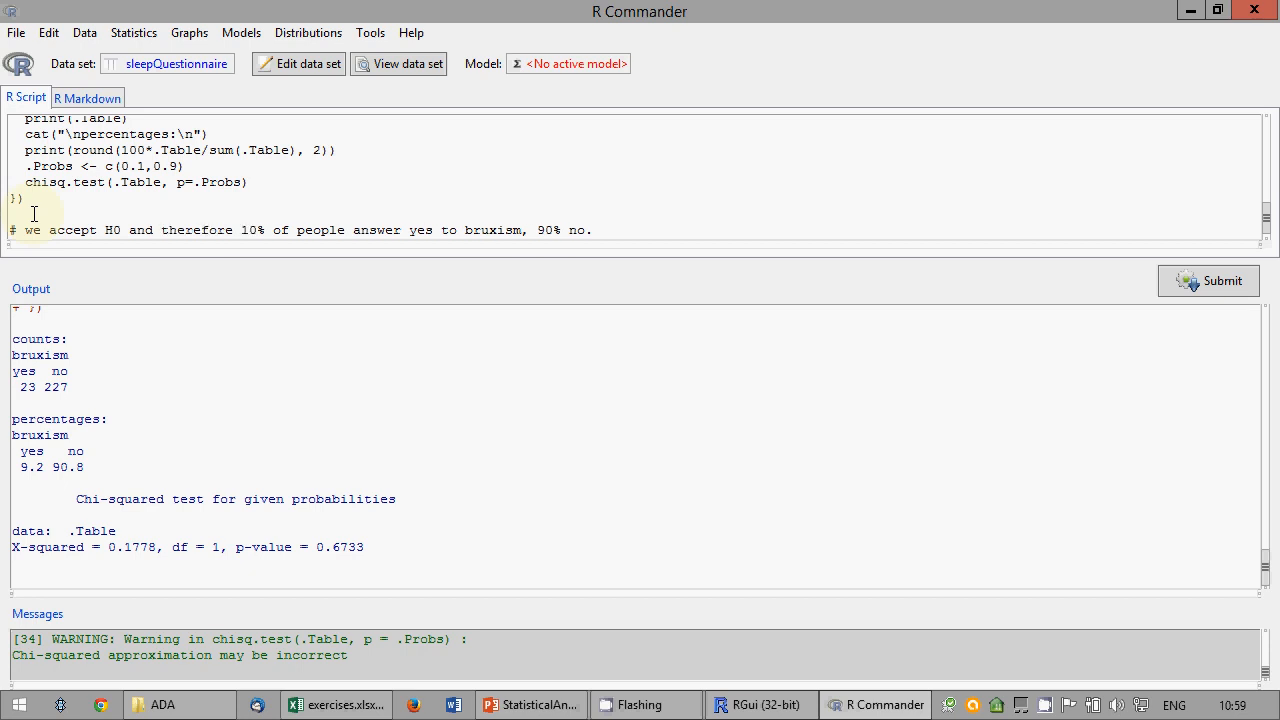
{"action": "type", "text": "it CAN BE that"}
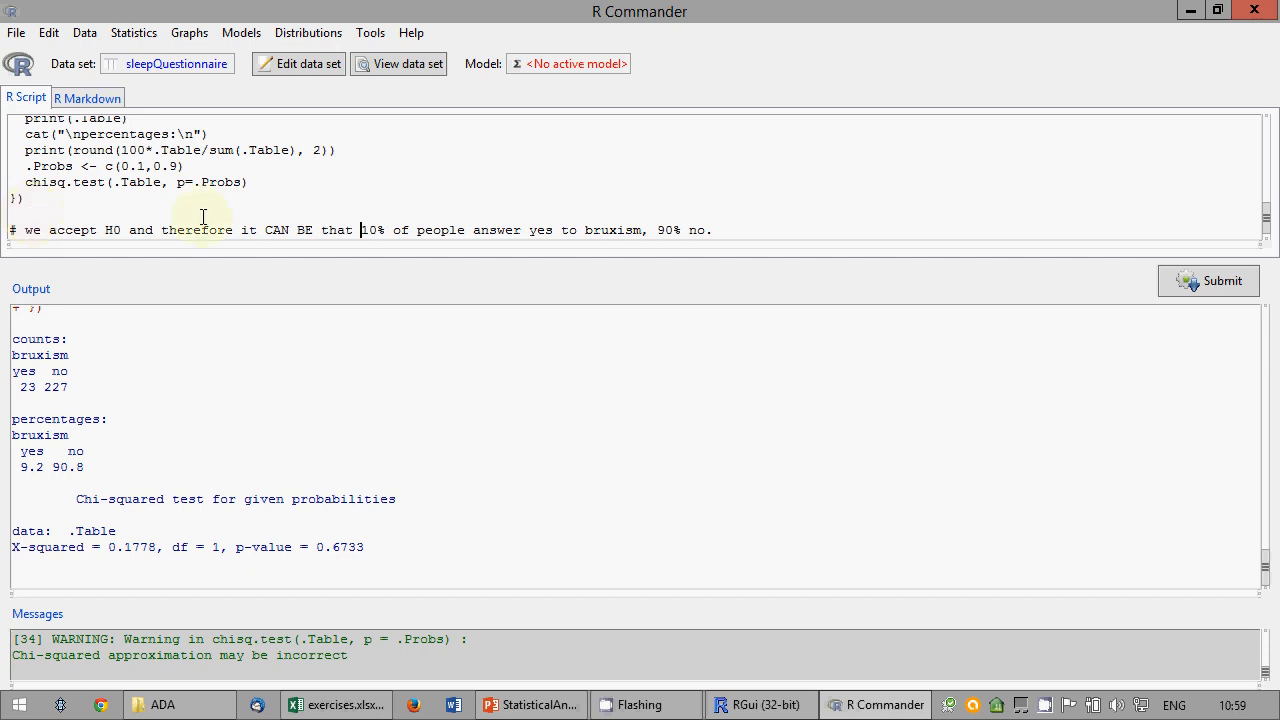
Step: Reword the end of the bruxism conclusion to "have bruxism, 90% don't" and replace "CAN" with "COULD"
{"action": "double_click", "coordinate": [490, 230]}
{"action": "type", "text": "have"}
{"action": "key", "text": "Delete"}
{"action": "key", "text": "Delete"}
{"action": "key", "text": "Delete"}
{"action": "key", "text": "Delete"}
{"action": "key", "text": "Delete"}
{"action": "key", "text": "Delete"}
{"action": "key", "text": "Delete"}
{"action": "key", "text": "Delete"}
{"action": "key", "text": "End"}
{"action": "key", "text": "BackSpace"}
{"action": "key", "text": "BackSpace"}
{"action": "key", "text": "BackSpace"}
{"action": "type", "text": "don't"}
{"action": "key", "text": "Return"}
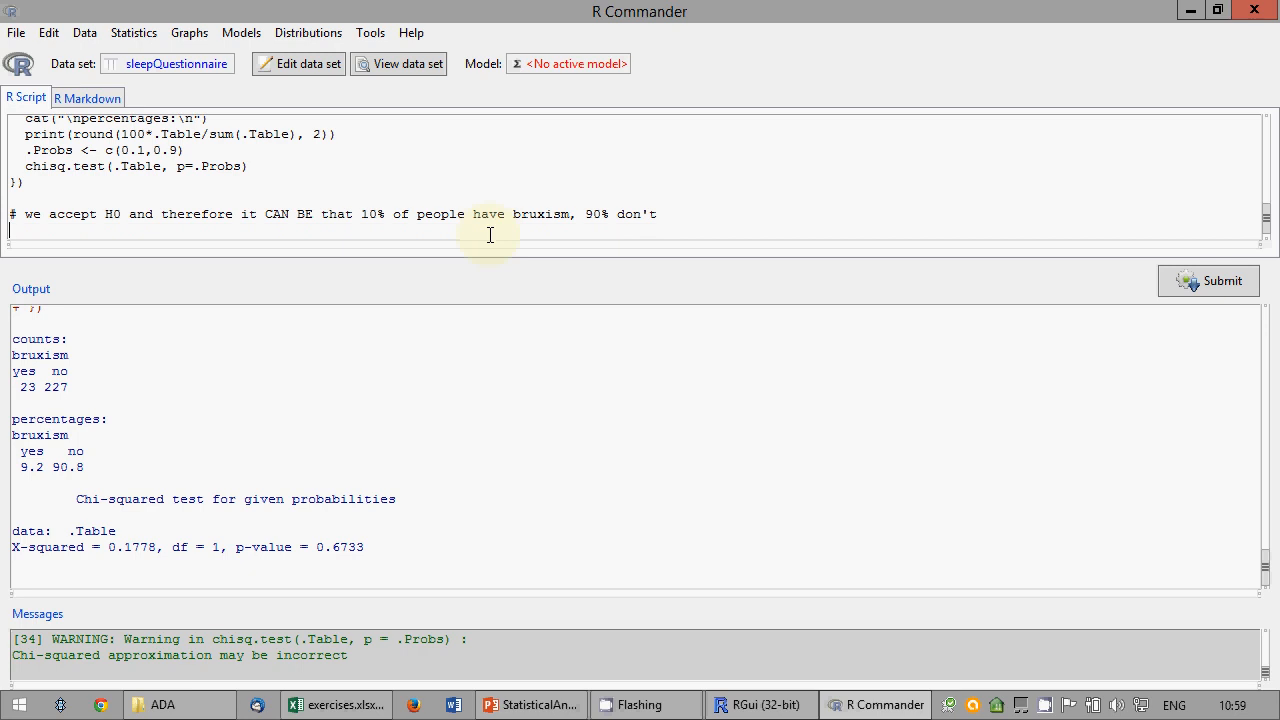
{"action": "double_click", "coordinate": [286, 210]}
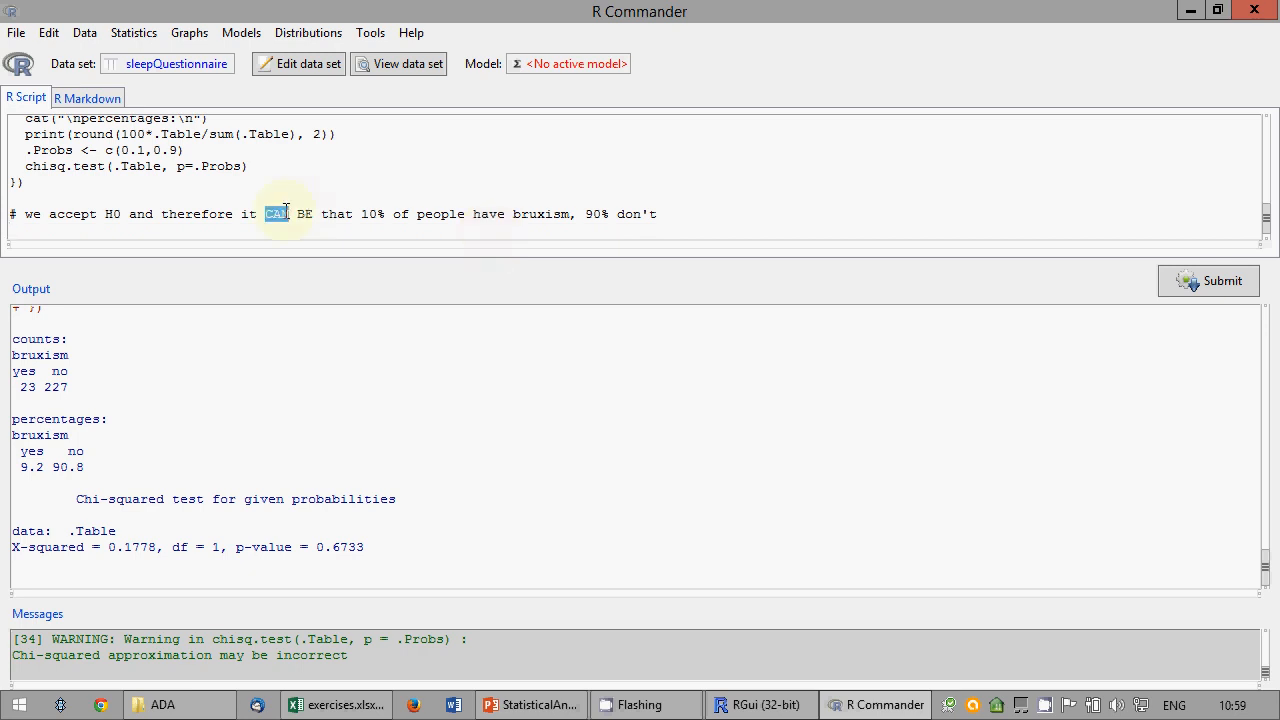
{"action": "type", "text": "COULD"}
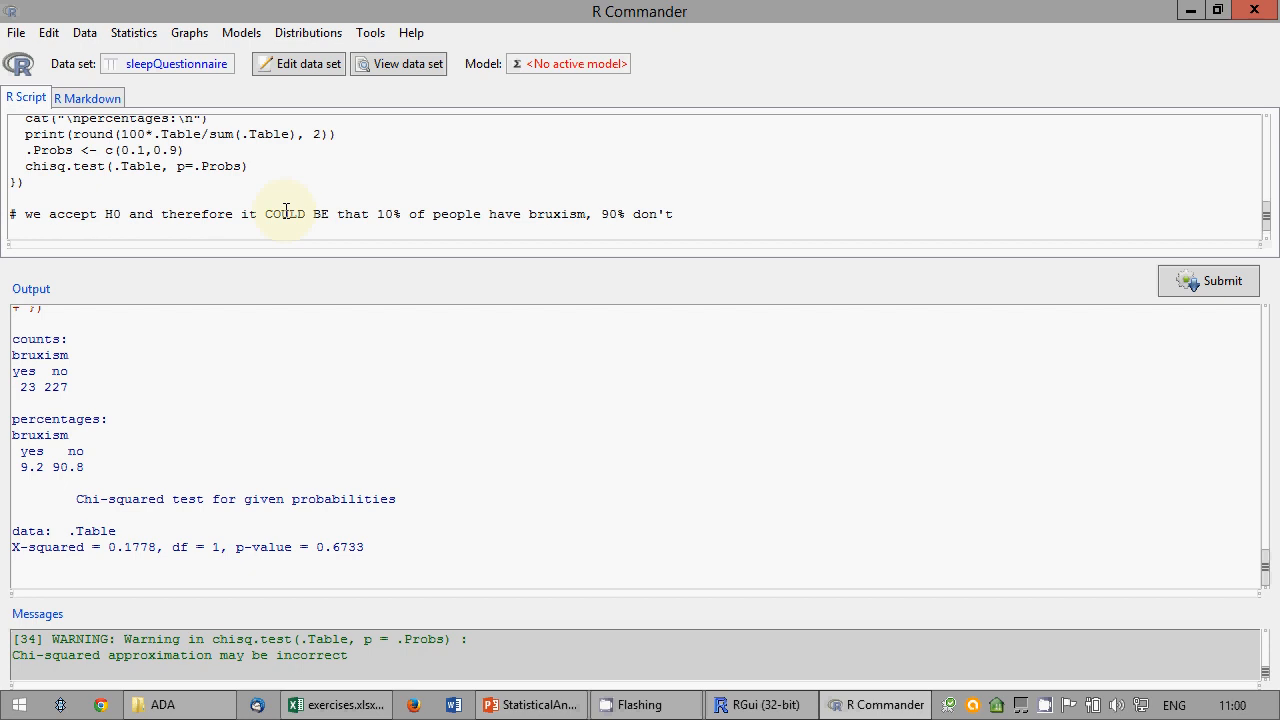
Step: Add a second comment line, "# our data do not deny that 10% of people have bruxism", and submit it twice
{"action": "type", "text": "# we have no"}
{"action": "key", "text": "ctrl+shift+Left"}
{"action": "key", "text": "ctrl+shift+Left"}
{"action": "key", "text": "ctrl+shift+Left"}
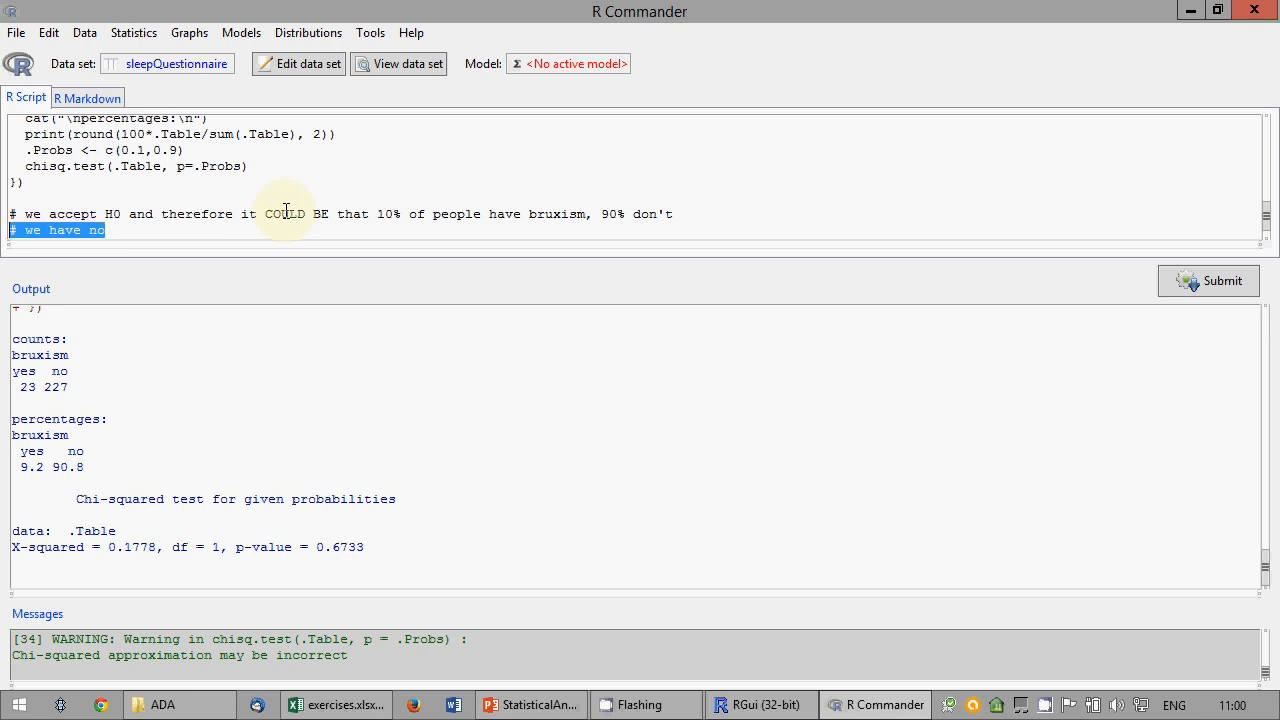
{"action": "type", "text": "our data do not deny that 10%"}
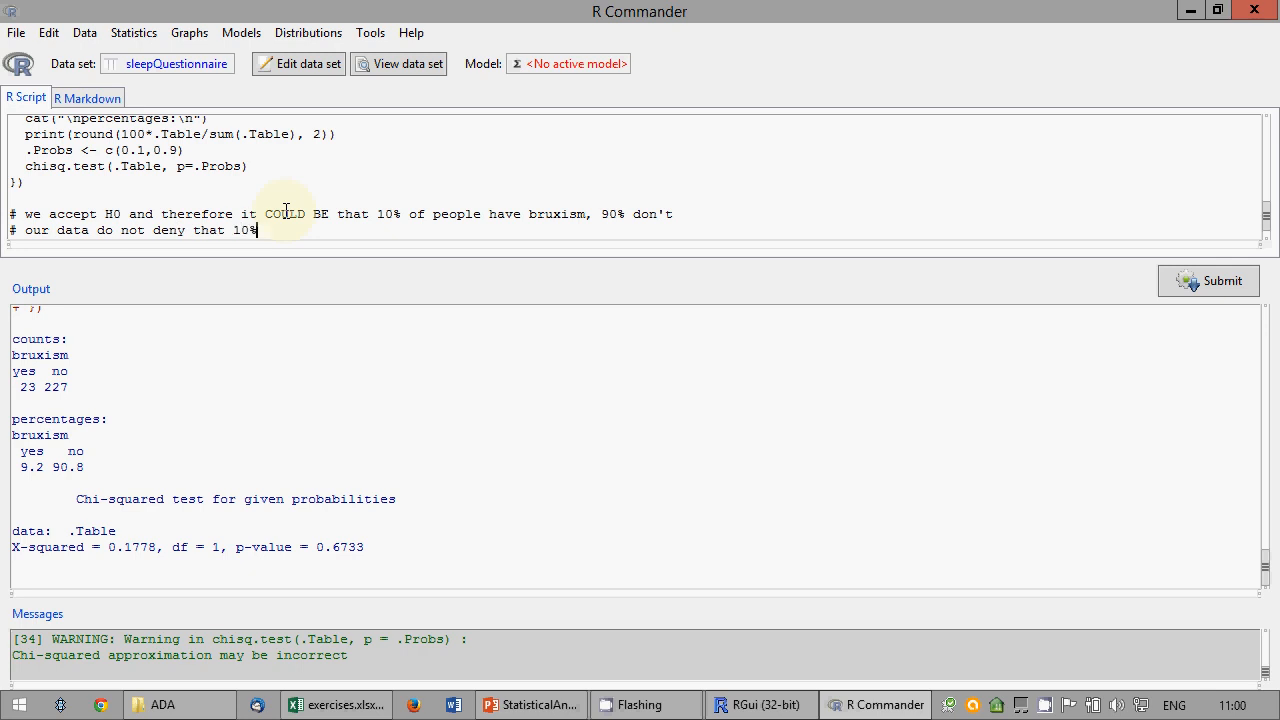
{"action": "type", "text": " of people have bruxism"}
{"action": "left_click", "coordinate": [1190, 280]}
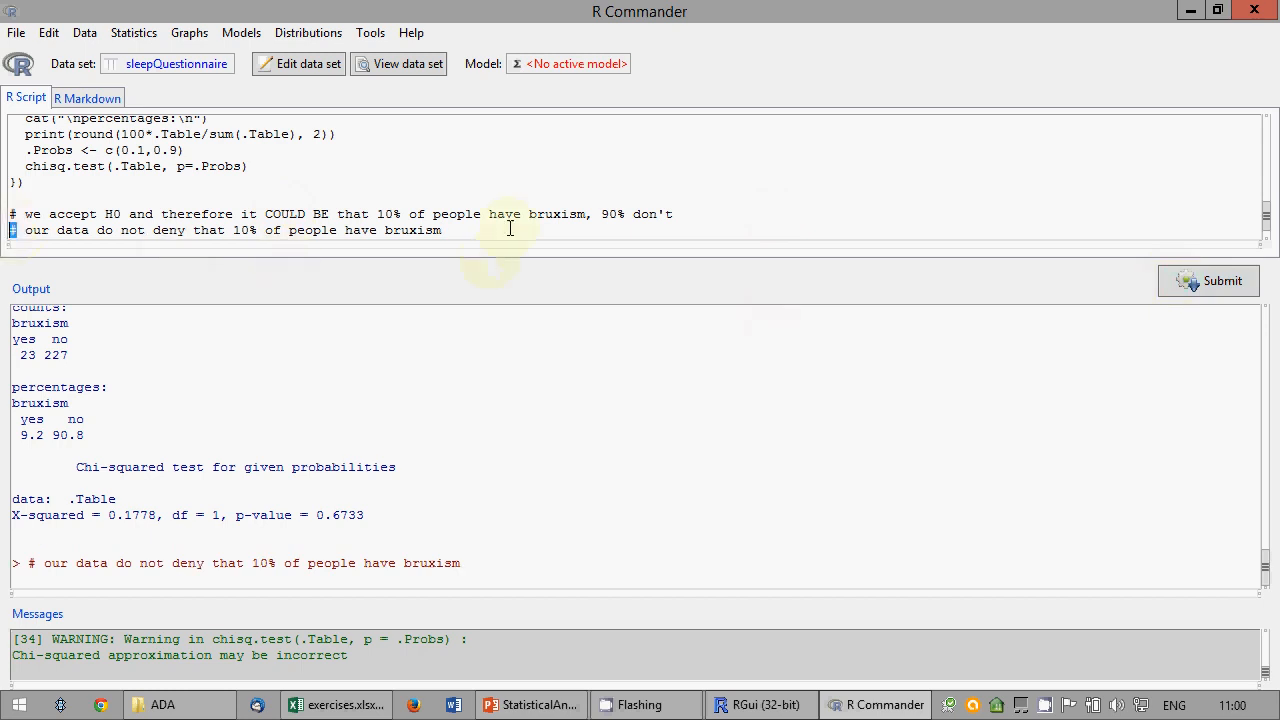
{"action": "left_click", "coordinate": [1229, 286]}
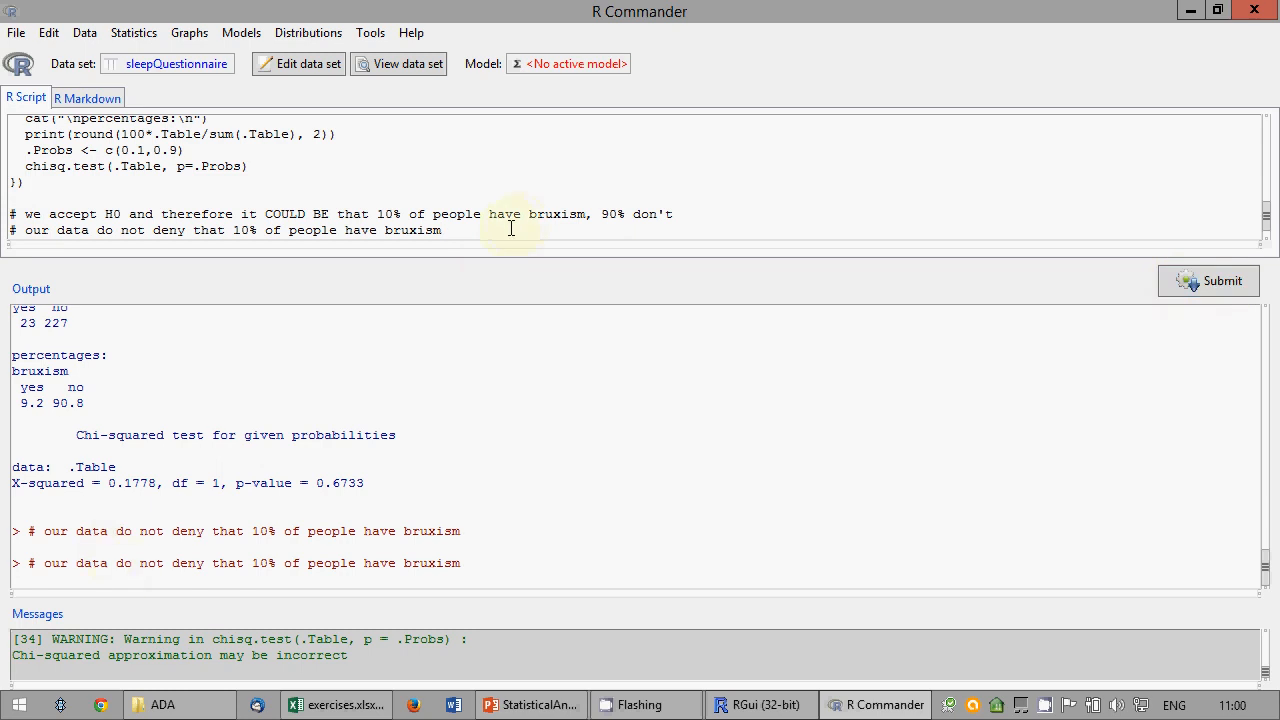
Step: Switch to the StatisticalAnalysisWithR presentation in PowerPoint and show the "Typical univariate analysis techniques" slide full screen
{"action": "left_click", "coordinate": [530, 705]}
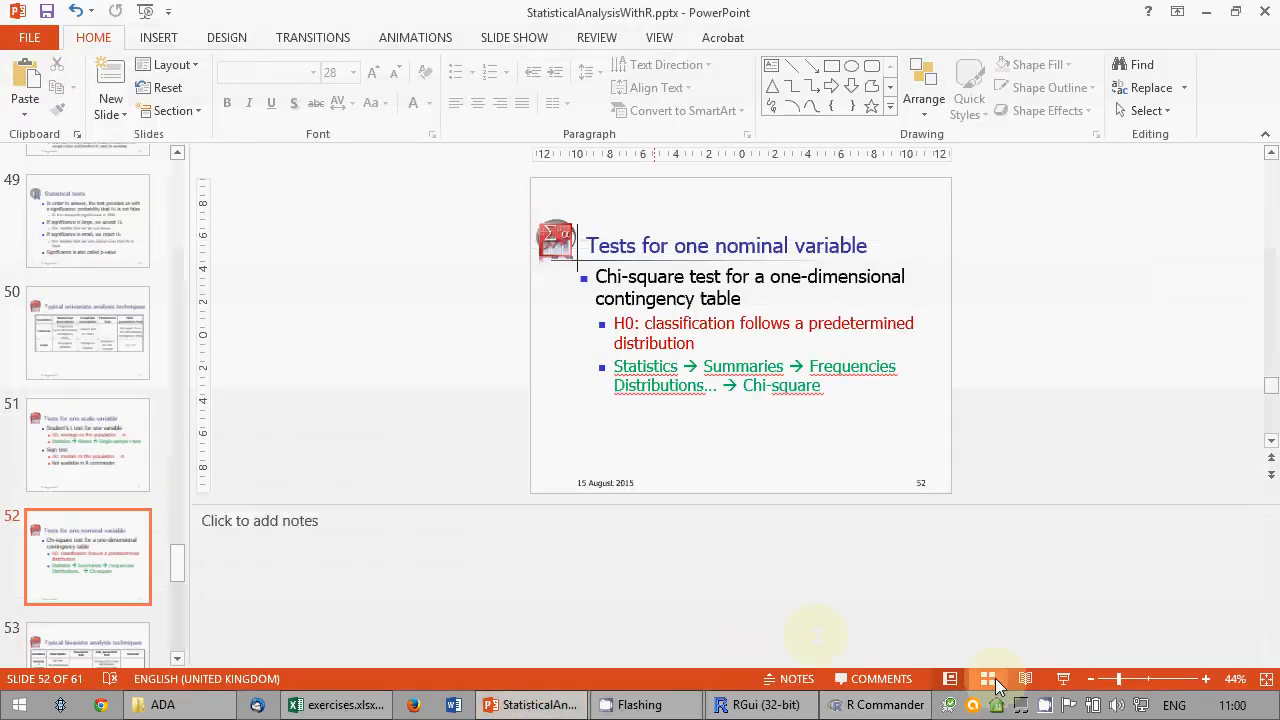
{"action": "left_click", "coordinate": [1064, 680]}
{"action": "key", "text": "Left"}
{"action": "key", "text": "Left"}
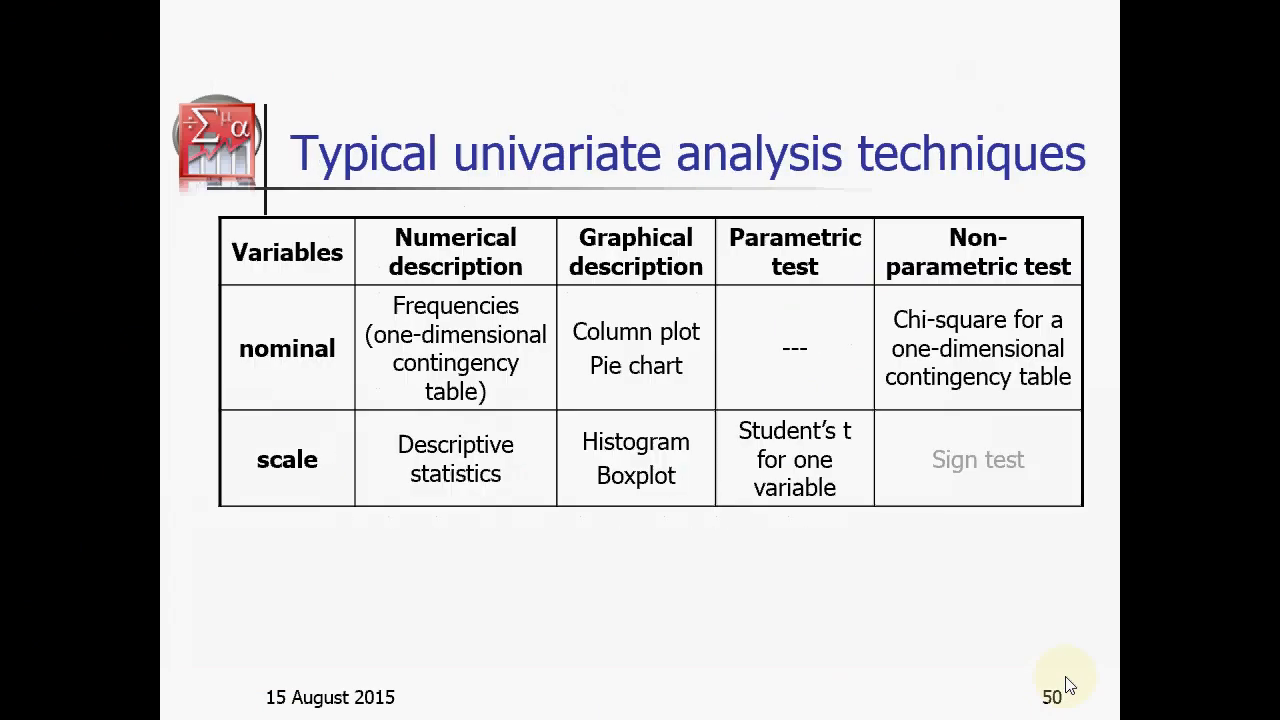